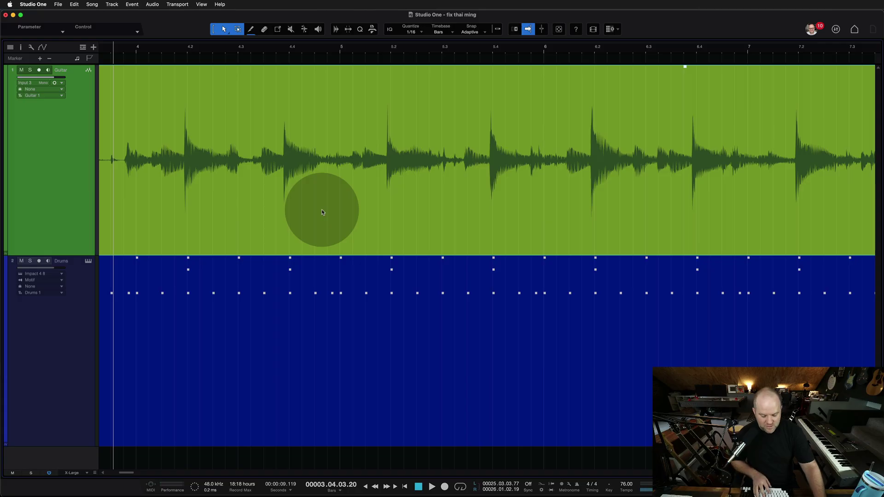
# - Play the guitar and drum tracks together from just before bar 4 to bar 6 and compare the guitar hits with the drum notes
pyautogui.press('space')
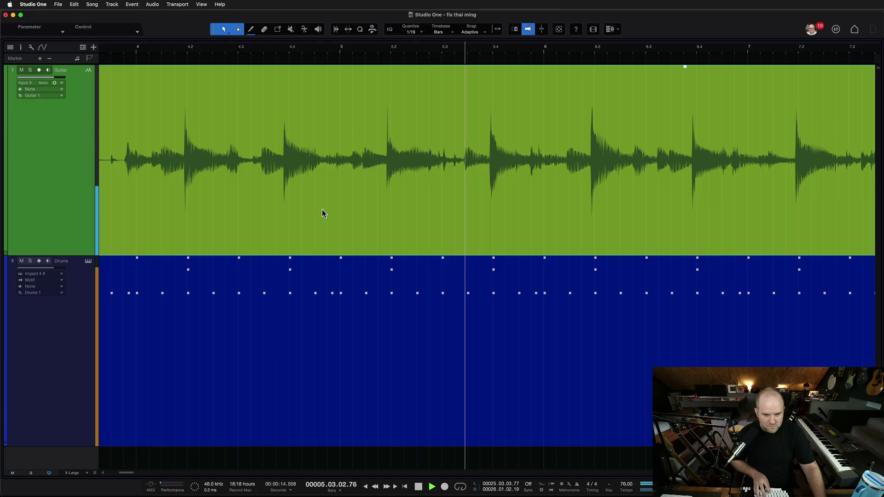
pyautogui.press('space')
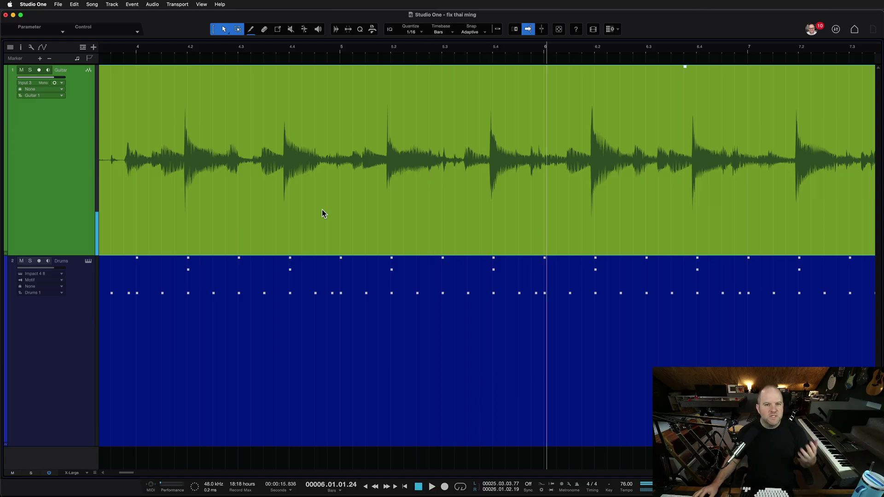
pyautogui.scroll(-2, 322, 210)
pyautogui.hscroll(2, 322, 209)
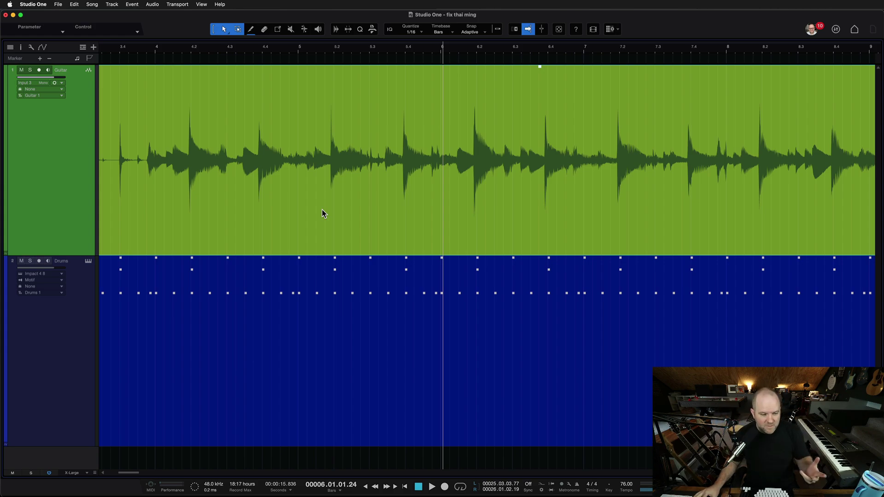
pyautogui.press('w')
pyautogui.scroll(2, 322, 209)
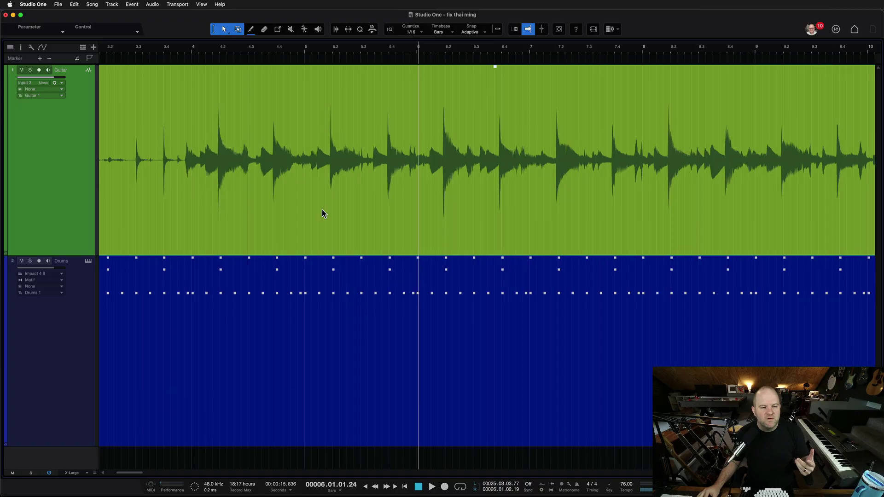
pyautogui.click(313, 207)
pyautogui.hscroll(1, 313, 207)
pyautogui.scroll(1, 313, 207)
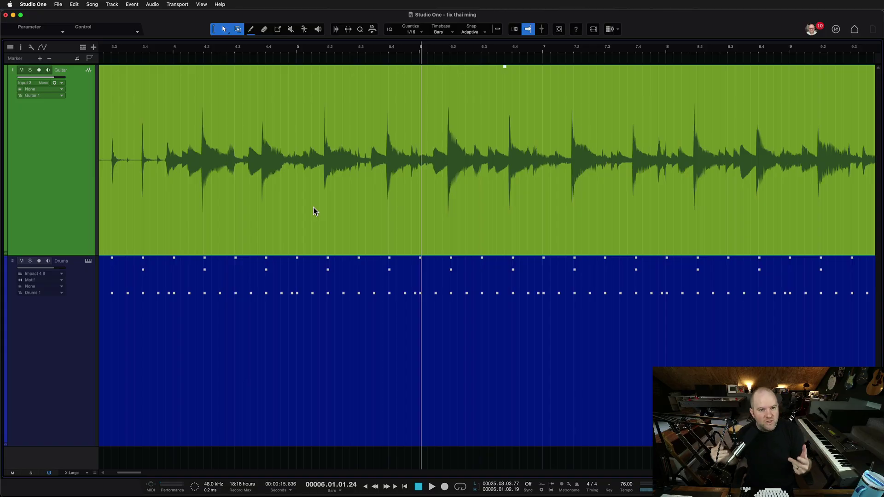
pyautogui.scroll(-2, 349, 214)
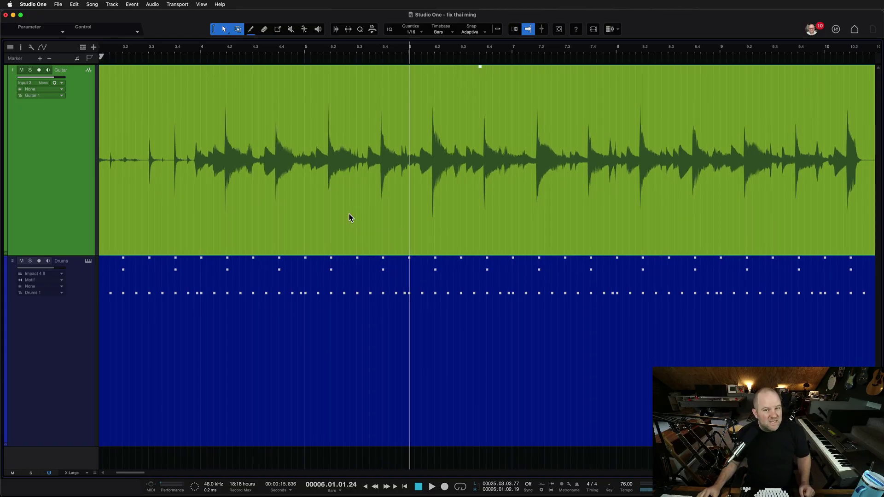
pyautogui.scroll(-1, 349, 217)
pyautogui.scroll(1, 349, 217)
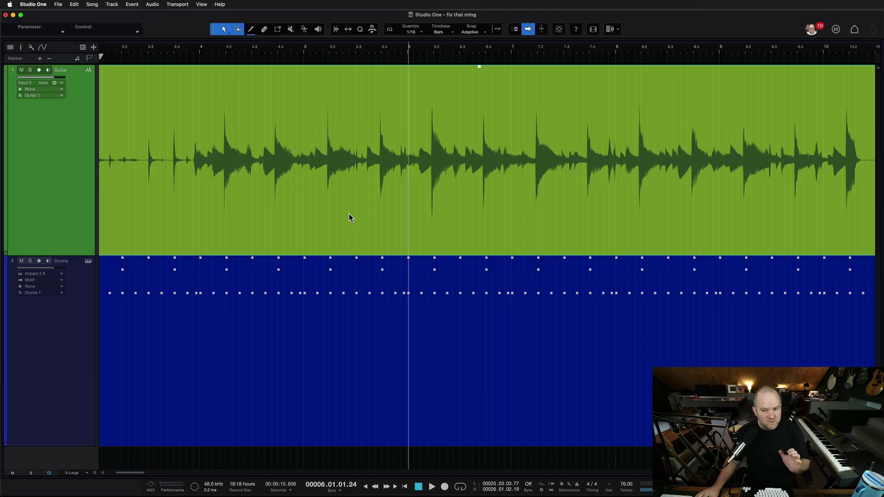
pyautogui.scroll(-2, 348, 217)
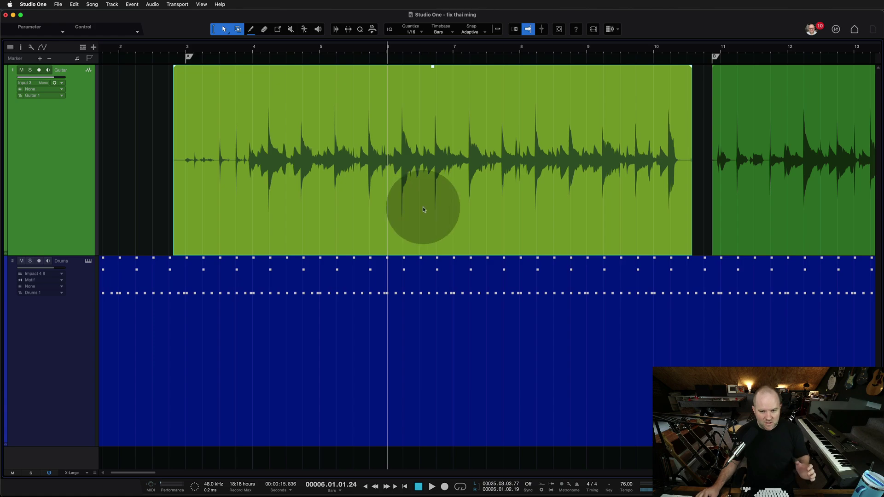
# - Select the first guitar event and quantize it to the 1/16 grid
pyautogui.click(281, 343)
pyautogui.click(302, 203)
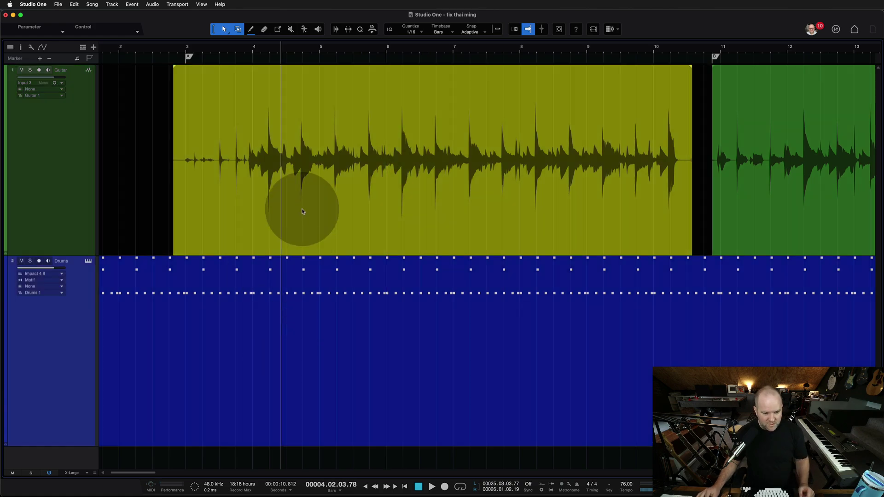
pyautogui.scroll(2, 303, 210)
pyautogui.hscroll(1, 303, 208)
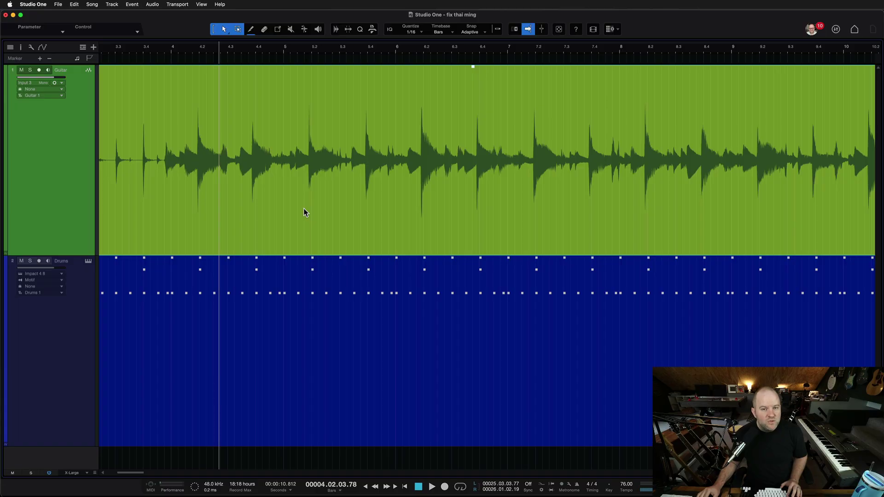
pyautogui.press('q')
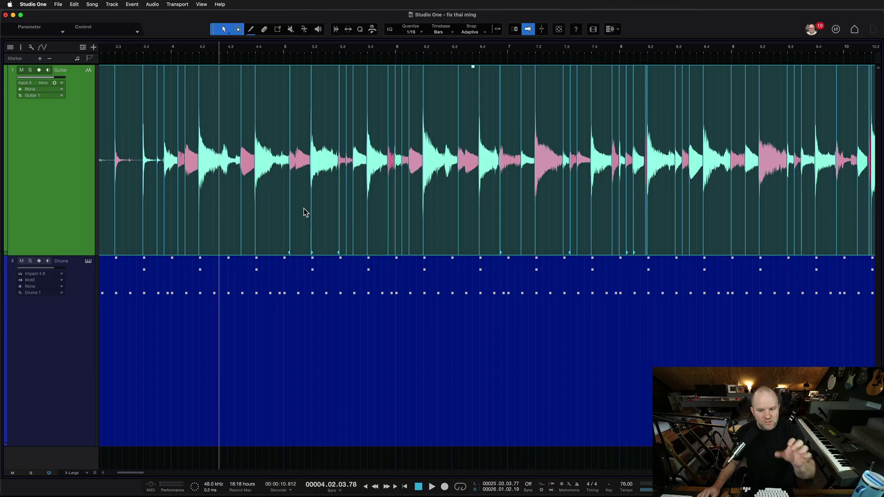
# - Examine the bend markers and stretched segments across the quantized guitar event against the grid and the drum notes
pyautogui.click(385, 186)
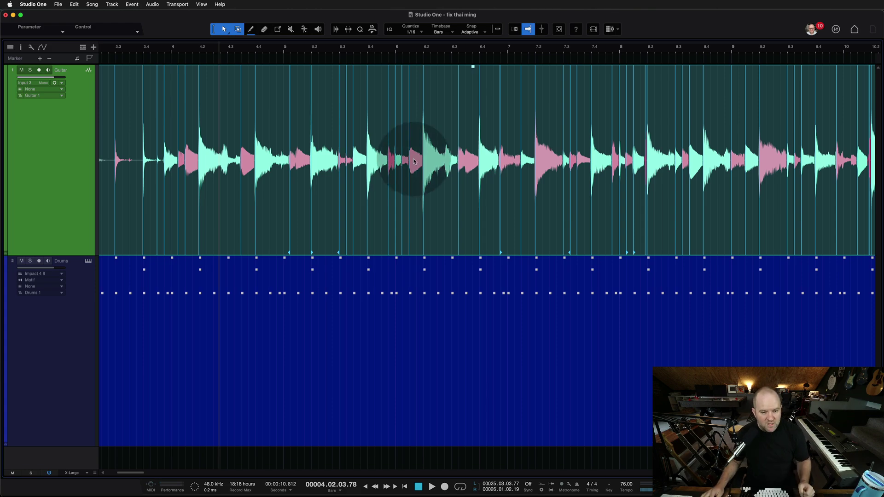
pyautogui.hscroll(-3, 385, 184)
pyautogui.hscroll(5, 343, 184)
pyautogui.hscroll(6, 343, 184)
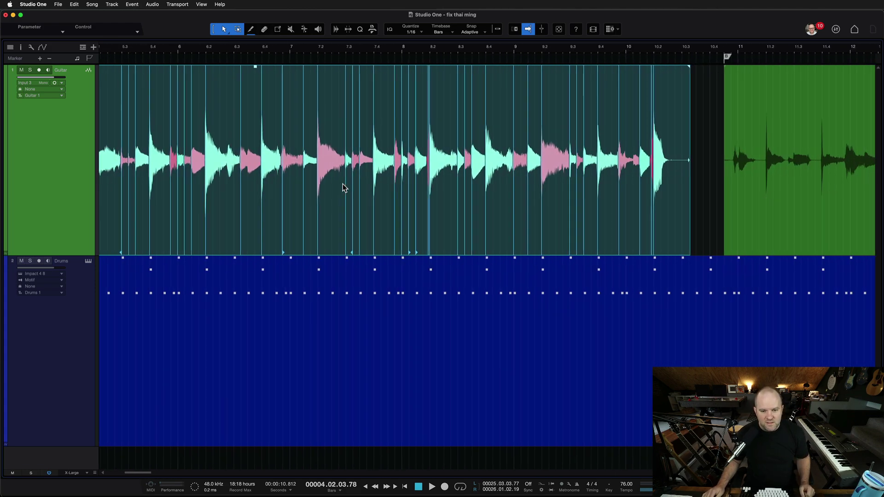
pyautogui.hscroll(-4, 343, 184)
pyautogui.scroll(4, 327, 198)
pyautogui.scroll(4, 327, 197)
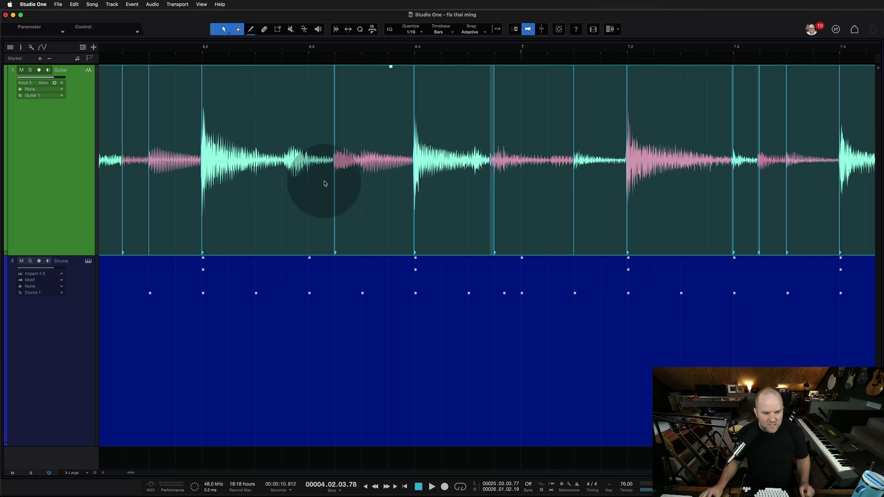
pyautogui.hscroll(-6, 325, 138)
pyautogui.scroll(-2, 326, 139)
pyautogui.scroll(-8, 325, 139)
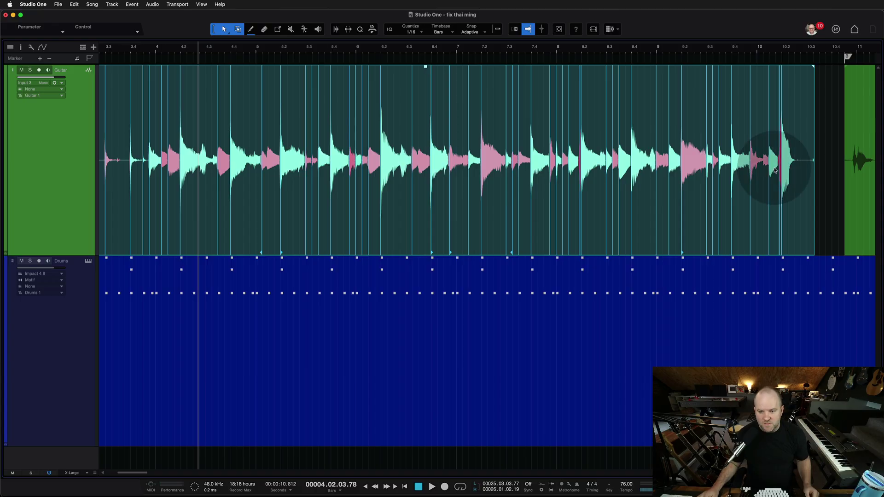
# - Inspect the strongly stretched red segment just before beat 10.2 near the end of the first guitar event
pyautogui.scroll(3, 796, 196)
pyautogui.scroll(5, 795, 195)
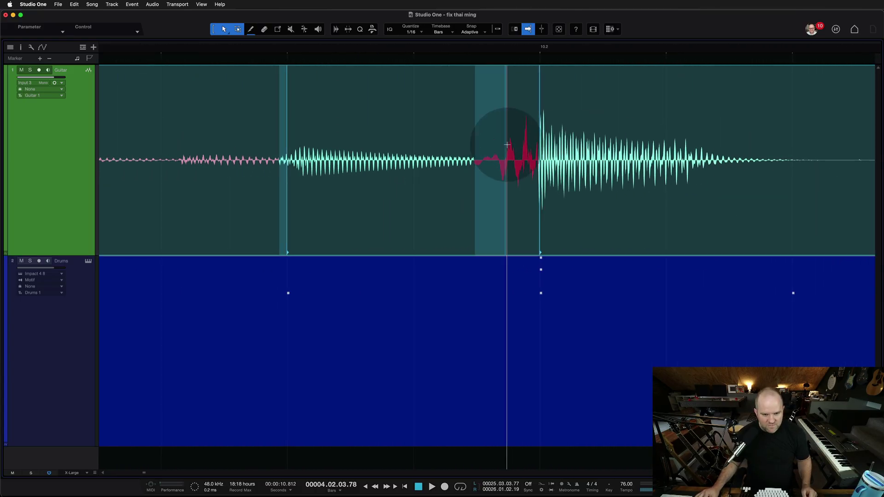
pyautogui.scroll(-4, 355, 184)
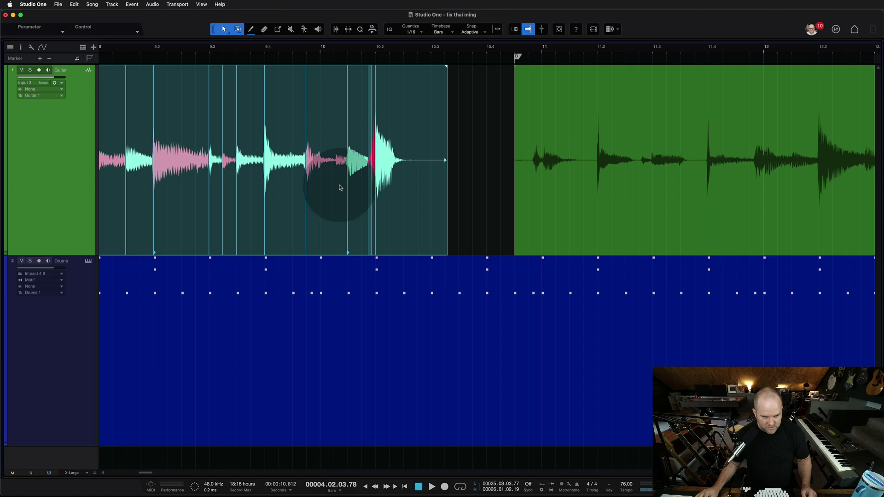
pyautogui.scroll(2, 341, 188)
pyautogui.scroll(-4, 340, 189)
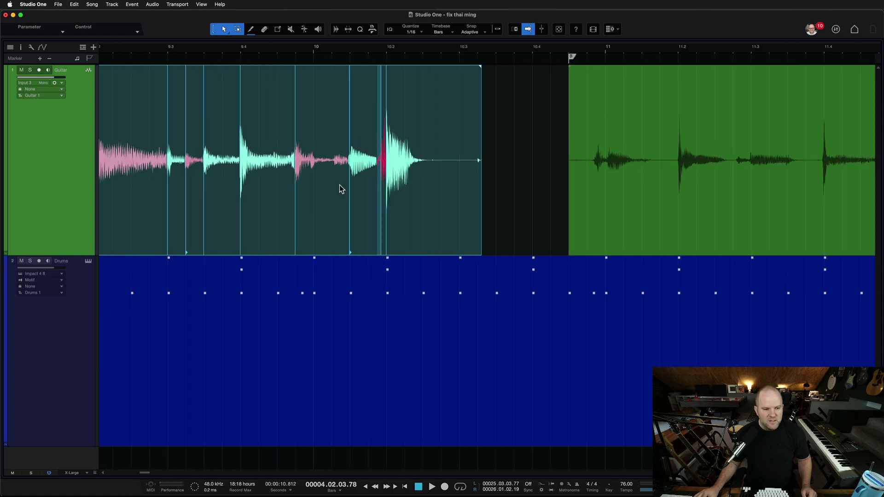
pyautogui.scroll(4, 330, 175)
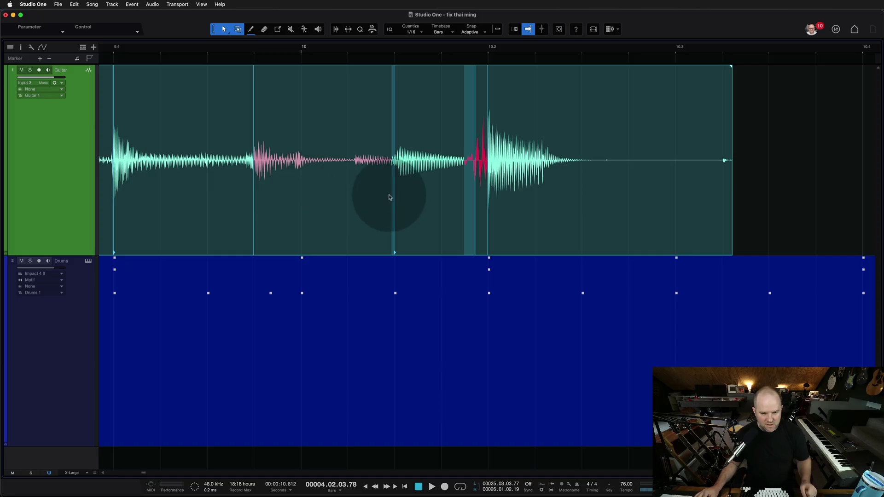
pyautogui.scroll(1, 398, 197)
pyautogui.scroll(2, 398, 197)
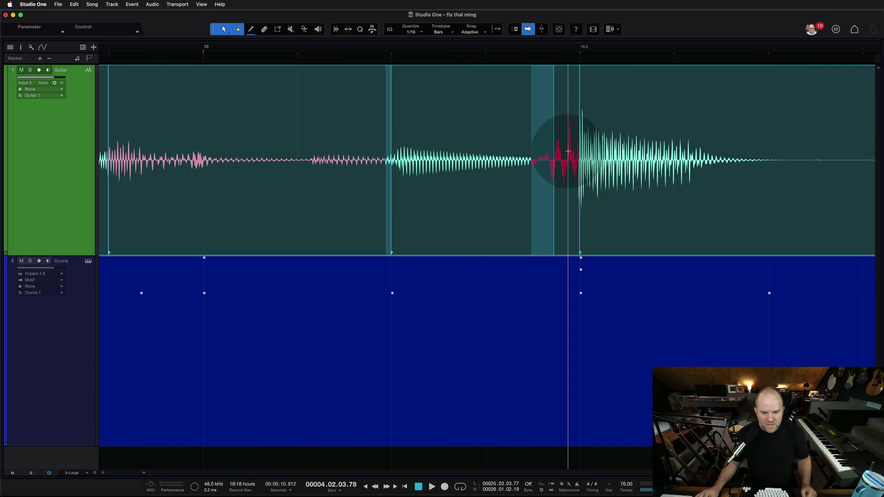
pyautogui.scroll(1, 543, 169)
pyautogui.scroll(2, 543, 169)
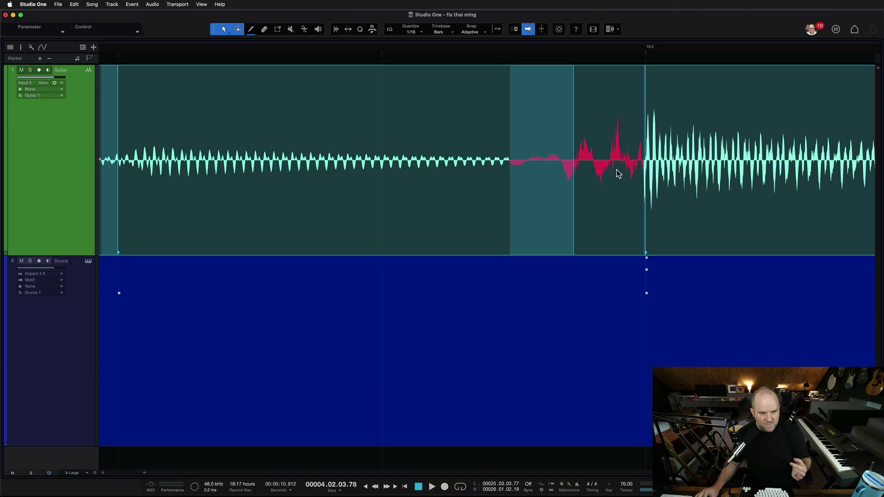
pyautogui.scroll(-4, 617, 169)
pyautogui.scroll(4, 616, 169)
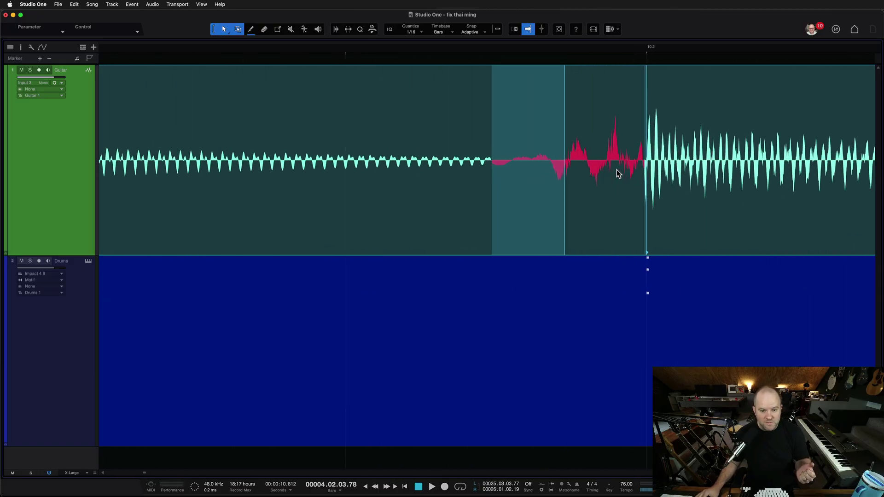
pyautogui.hscroll(3, 603, 182)
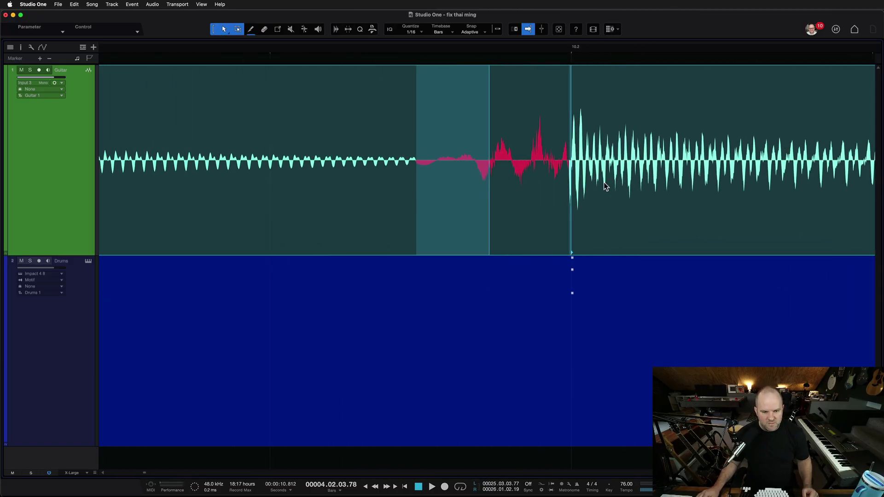
# - Solo the guitar track and play it from about 9.4.2 past beat 10.2 to hear the red stretched segment
pyautogui.scroll(-4, 604, 182)
pyautogui.press('s')
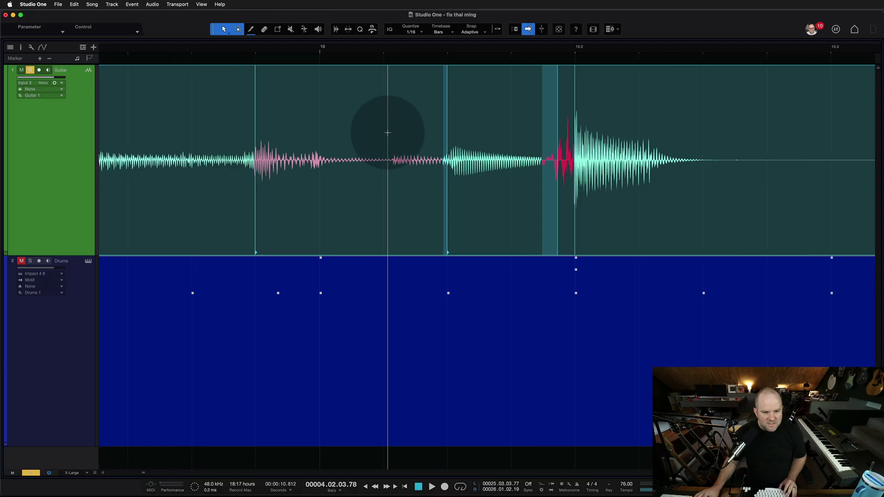
pyautogui.scroll(-4, 387, 132)
pyautogui.click(295, 54)
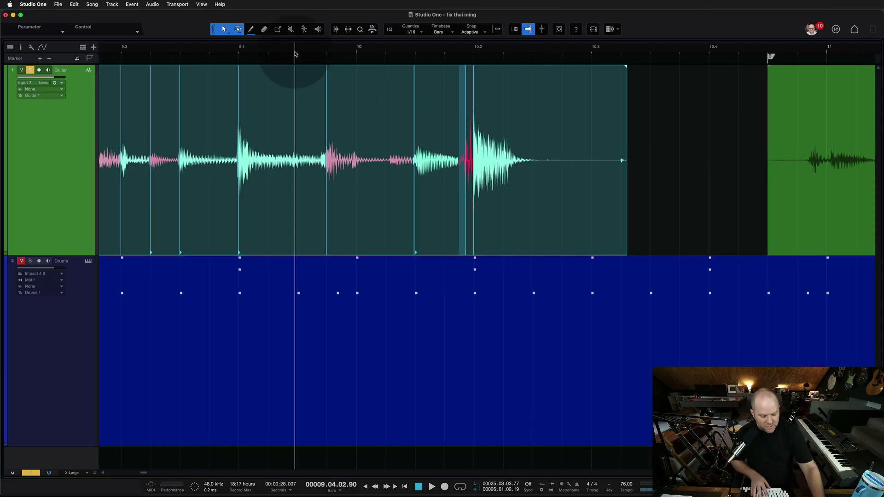
pyautogui.press('space')
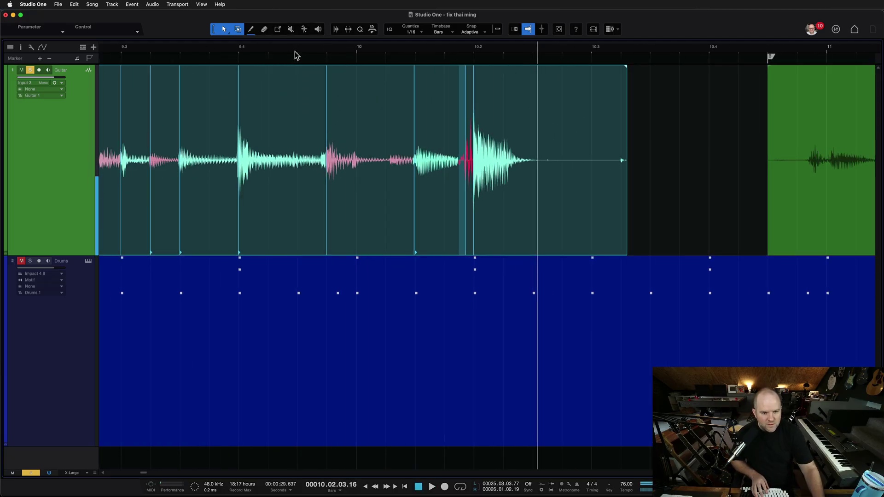
pyautogui.scroll(5, 502, 187)
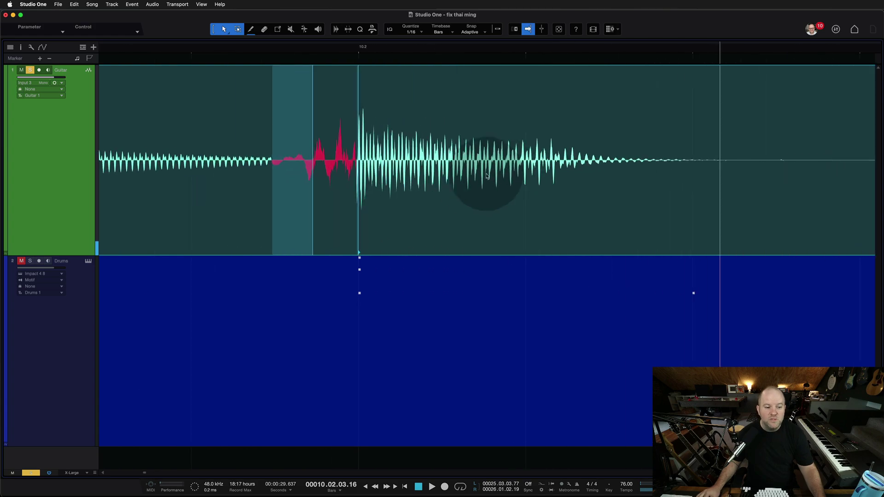
# - With the Bend tool, delete the extra bend marker in the red segment just before beat 10.2 of the guitar event
pyautogui.hscroll(-2, 347, 193)
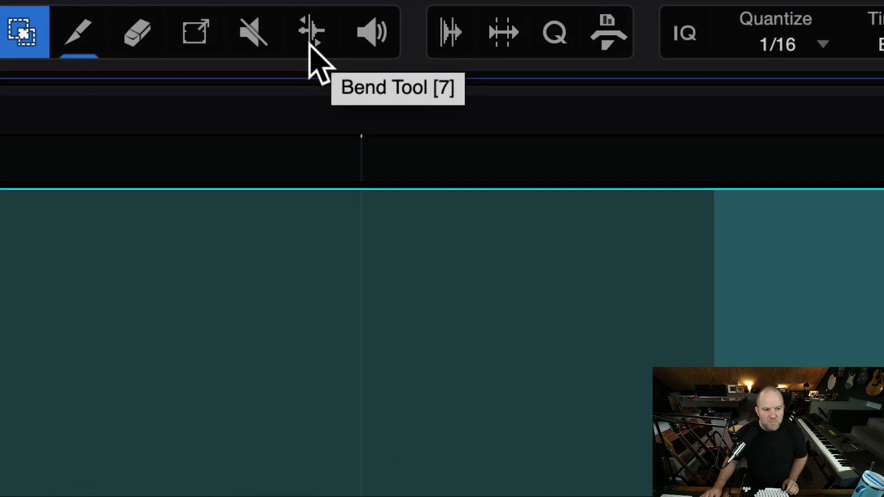
pyautogui.click(303, 30)
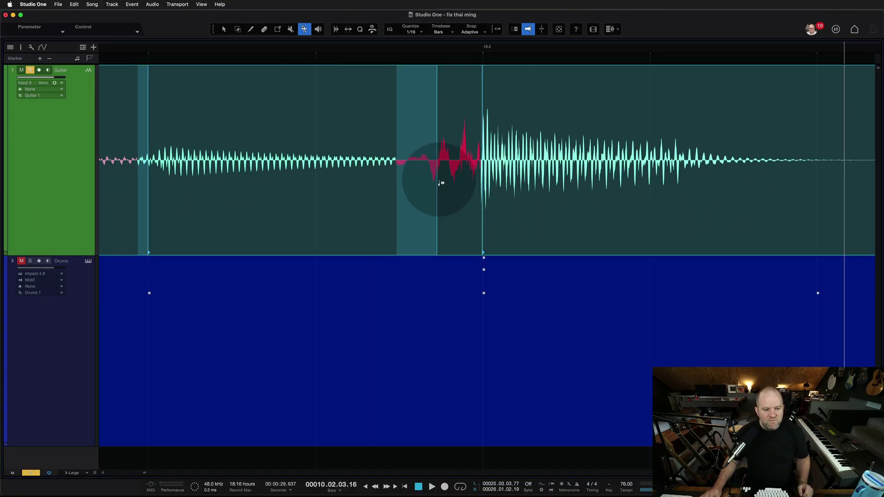
pyautogui.scroll(3, 456, 176)
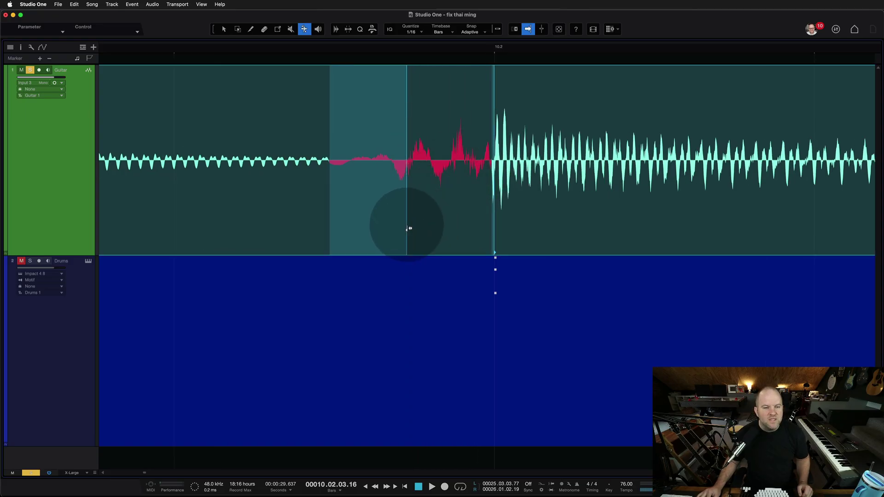
pyautogui.moveTo(409, 228)
pyautogui.mouseDown()
pyautogui.moveTo(436, 230)
pyautogui.moveTo(390, 231)
pyautogui.moveTo(436, 229)
pyautogui.moveTo(403, 228)
pyautogui.mouseUp()
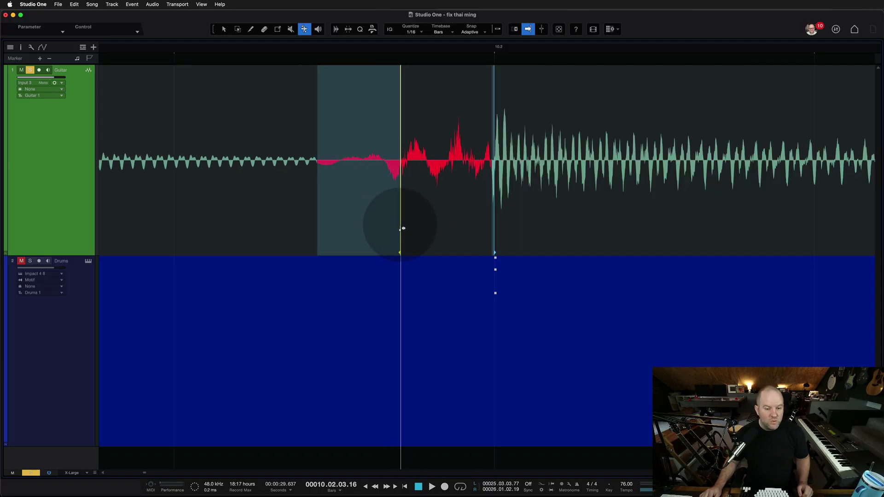
pyautogui.press('super+z')
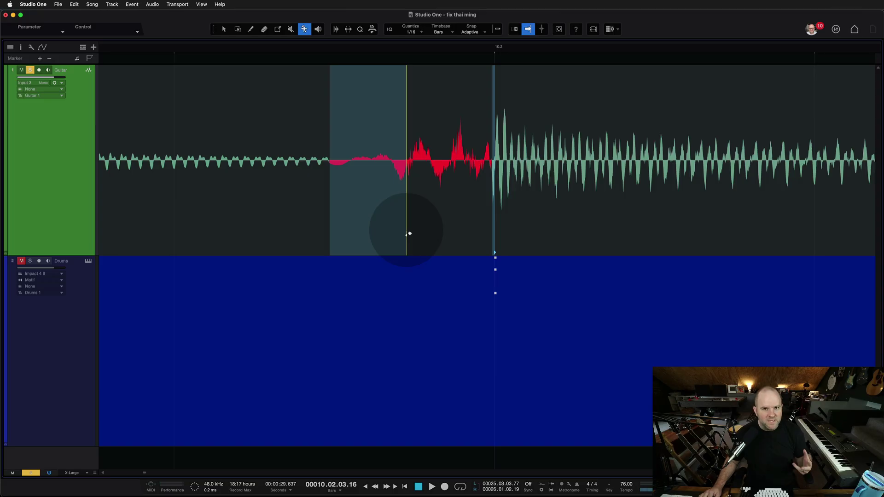
pyautogui.doubleClick(409, 234)
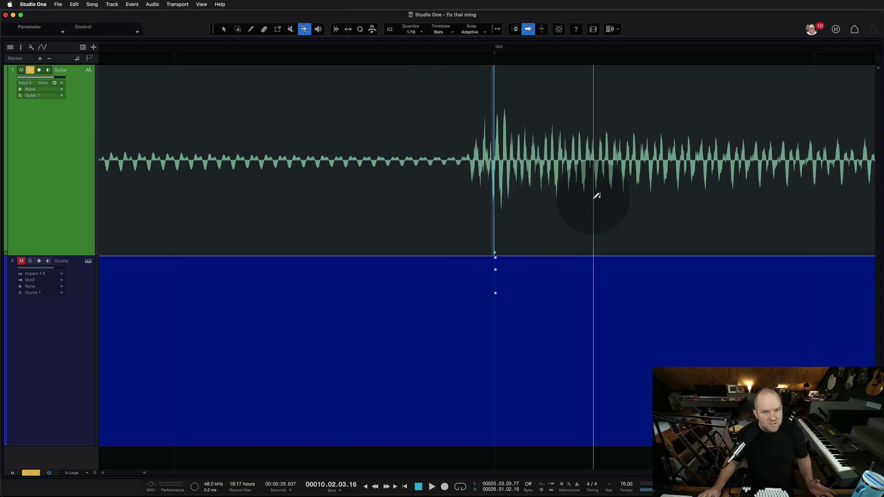
pyautogui.scroll(-3, 447, 205)
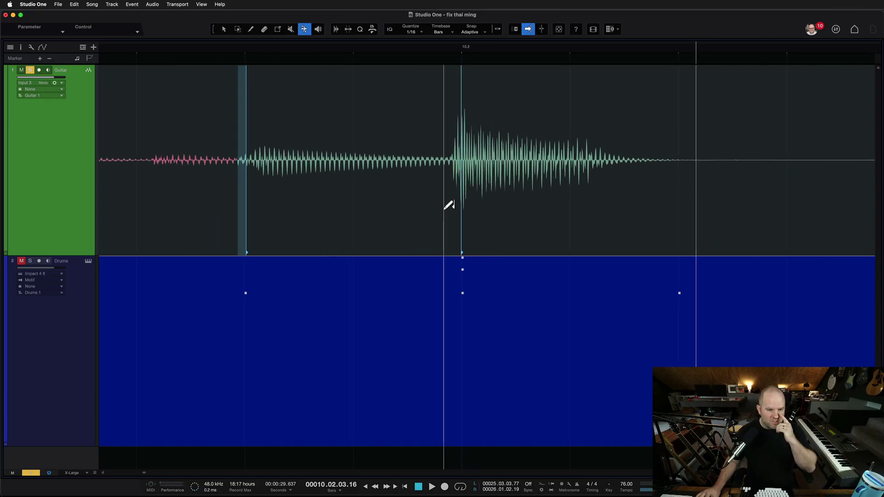
pyautogui.scroll(3, 450, 191)
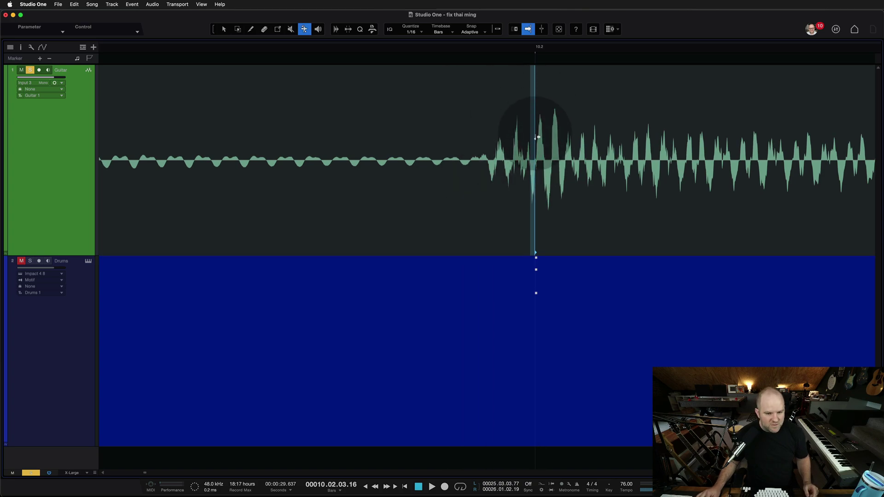
# - Undo the last marker deletion, then replace the bend marker on beat 10.2 with the earlier marker moved onto that beat
pyautogui.press('super+z')
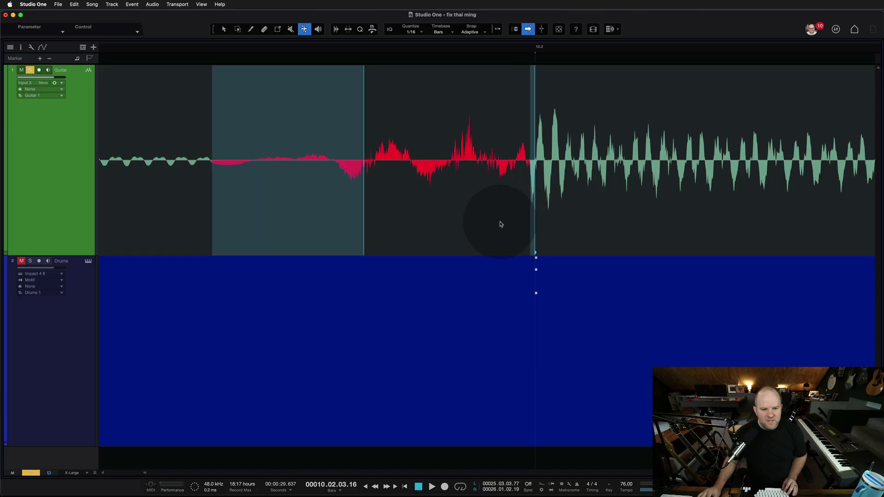
pyautogui.doubleClick(536, 223)
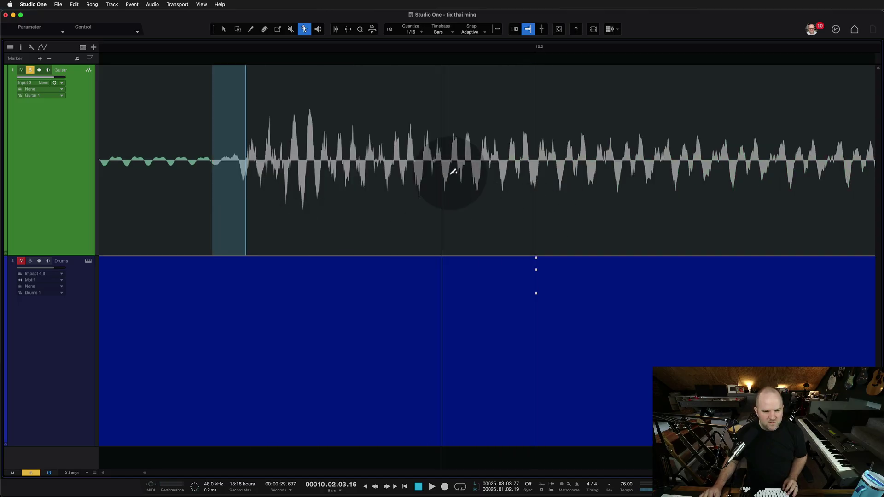
pyautogui.moveTo(248, 232); pyautogui.dragTo(535, 227)
pyautogui.scroll(-6, 465, 232)
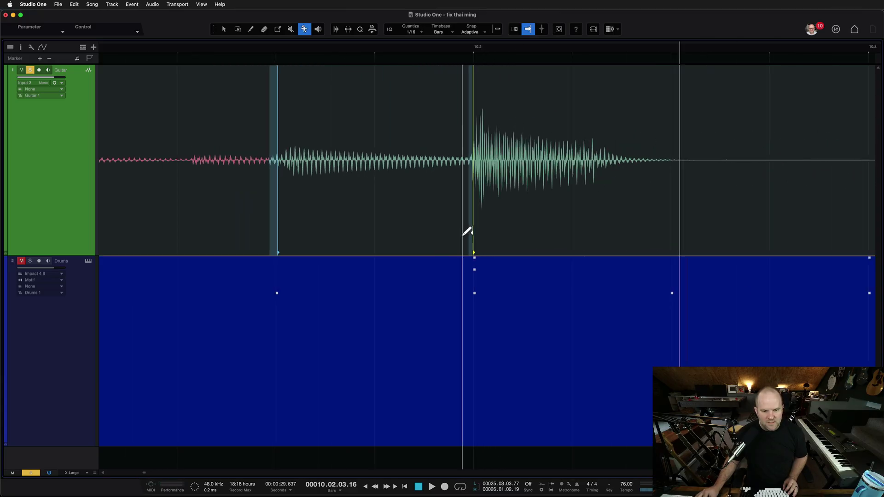
# - Play the guitar track from about 9.4.3 past beat 10.2 to hear the corrected transient
pyautogui.click(160, 48)
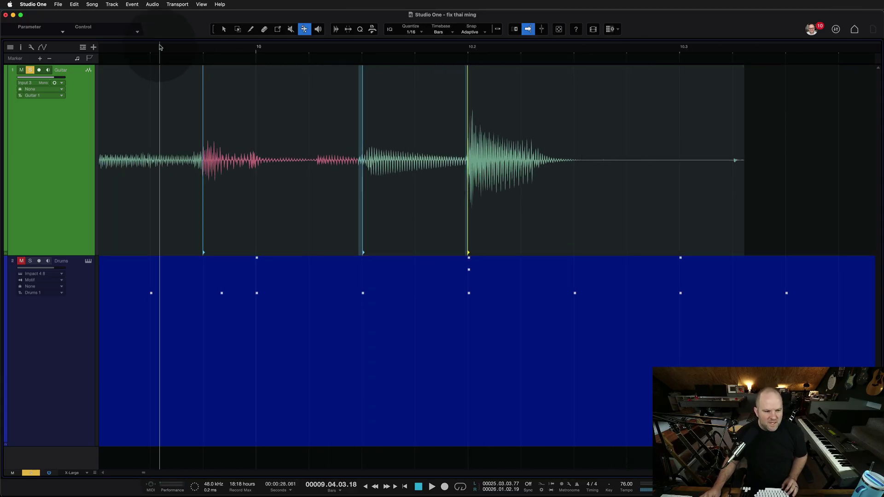
pyautogui.press('space')
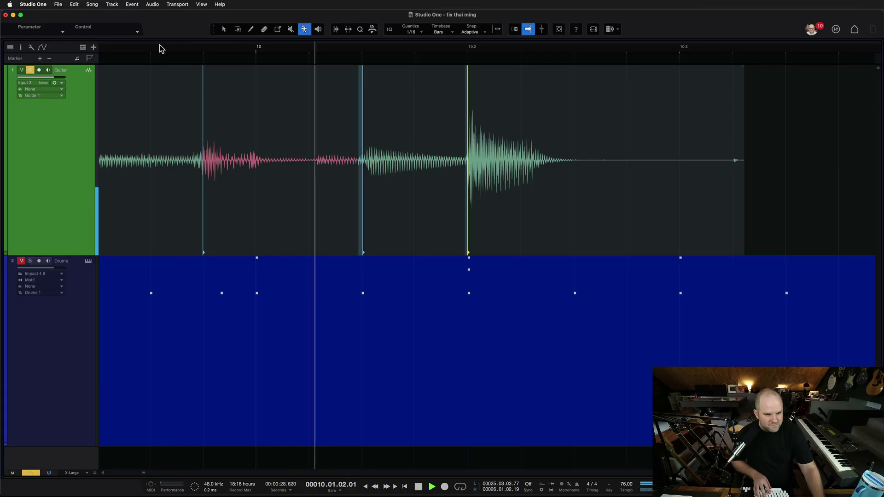
pyautogui.press('space')
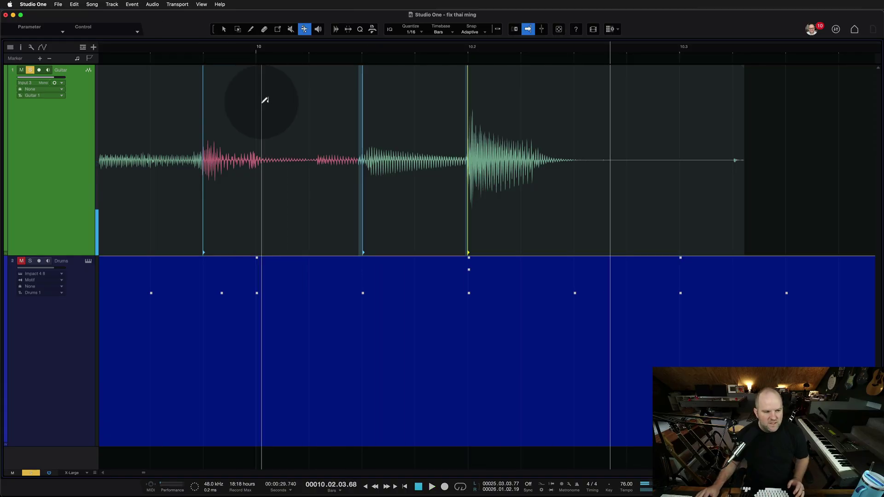
# - Play the guitar track from about 8.1.3 past beat 8.2 to hear the red stretched segment
pyautogui.scroll(-5, 266, 97)
pyautogui.scroll(4, 187, 148)
pyautogui.scroll(6, 193, 147)
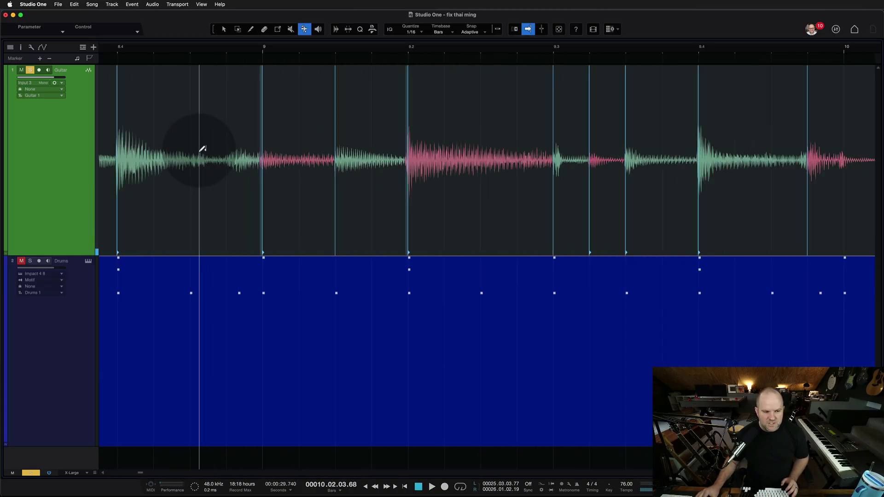
pyautogui.scroll(3, 300, 159)
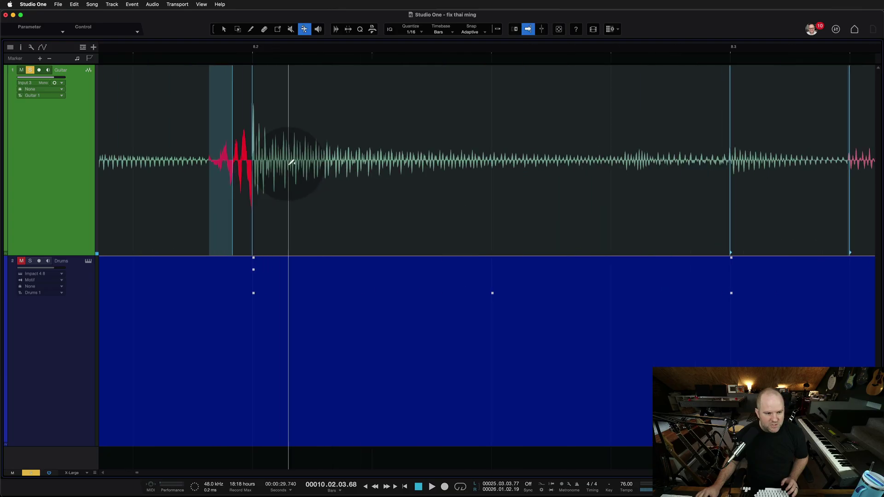
pyautogui.hscroll(-3, 292, 158)
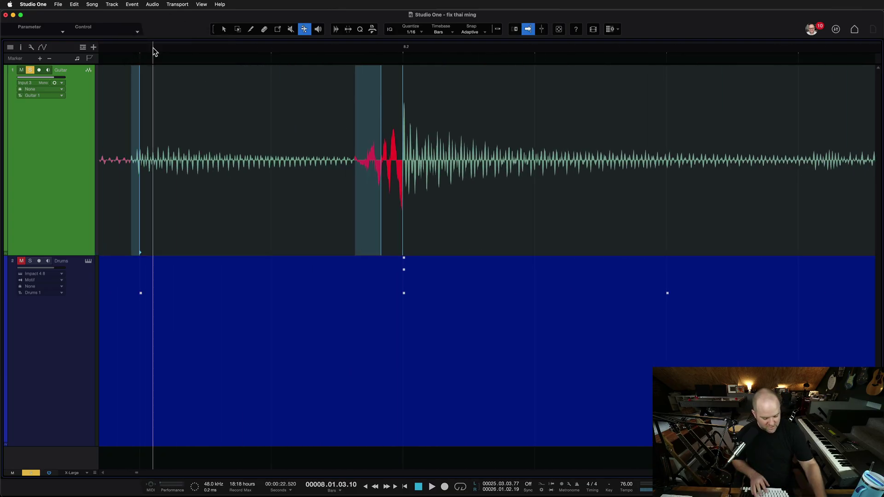
pyautogui.press('space')
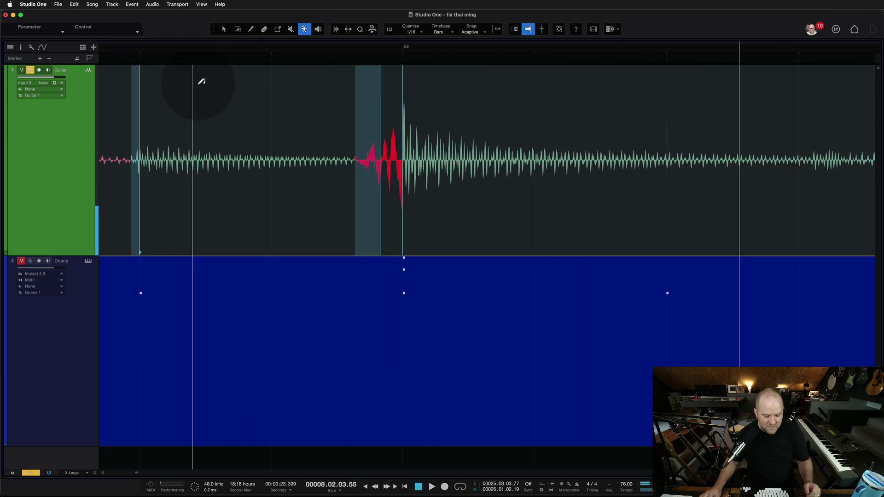
# - Delete the extra bend marker in the red segment just before beat 8.2 of the guitar event
pyautogui.scroll(-6, 270, 133)
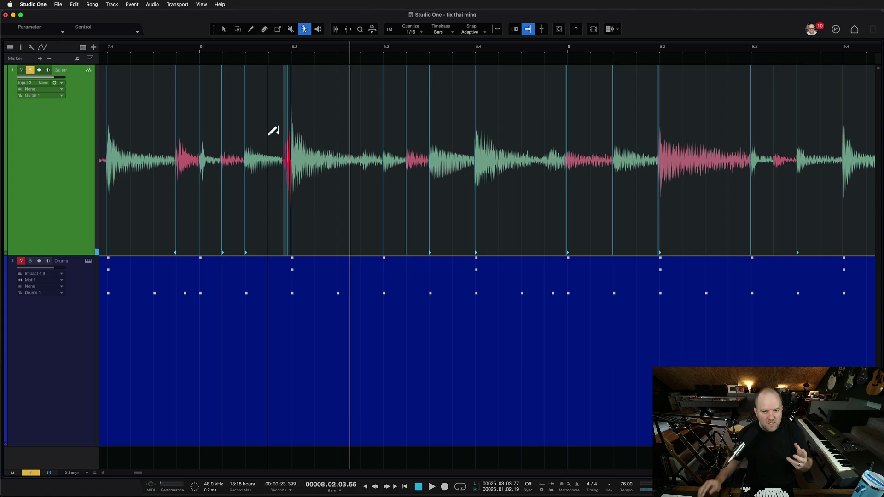
pyautogui.scroll(3, 325, 162)
pyautogui.scroll(6, 385, 178)
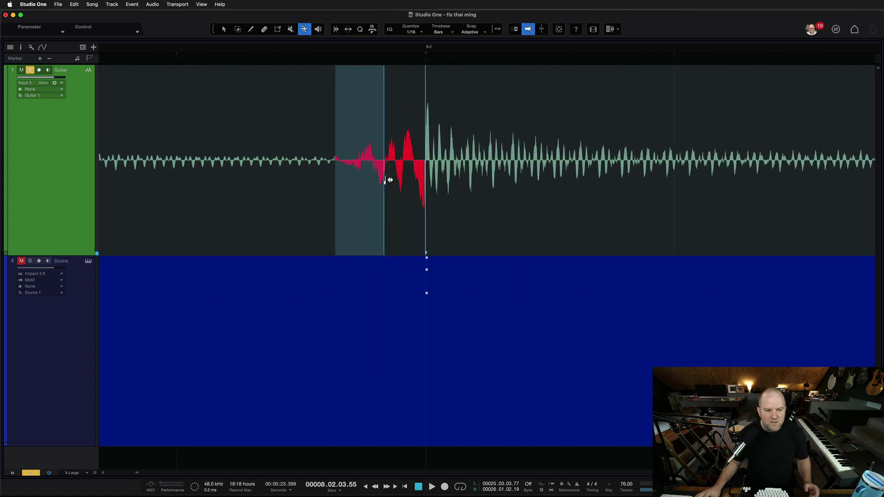
pyautogui.click(388, 177)
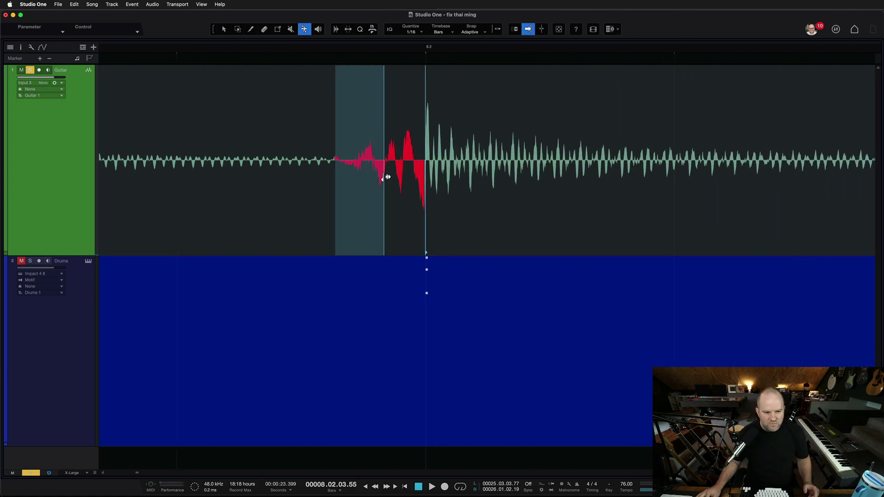
pyautogui.press('super+z')
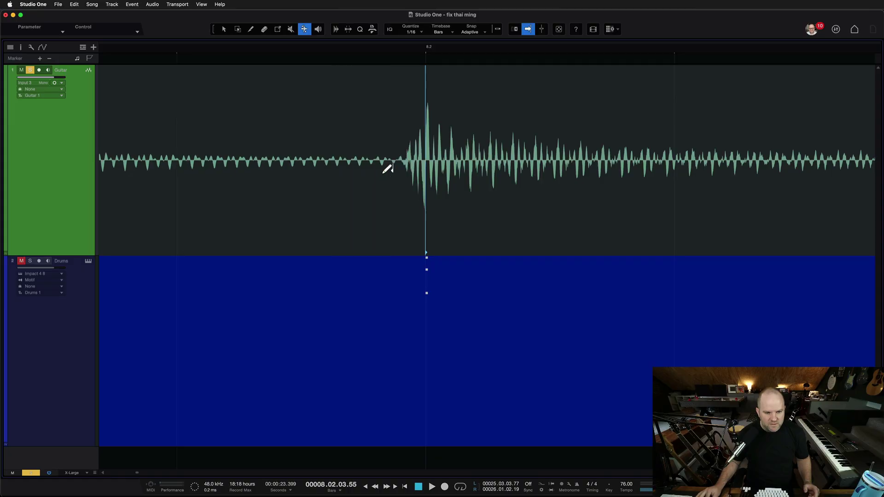
pyautogui.moveTo(390, 157)
pyautogui.mouseDown()
pyautogui.moveTo(424, 103)
pyautogui.moveTo(372, 182)
pyautogui.moveTo(431, 141)
pyautogui.mouseUp()
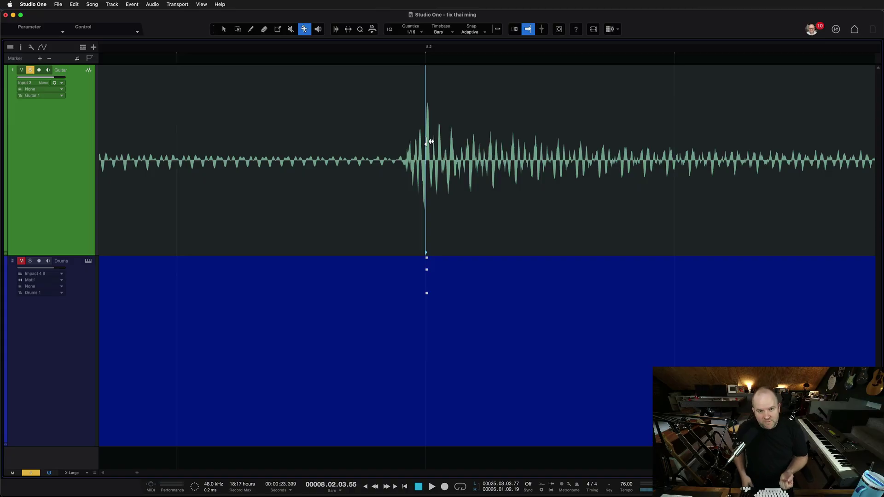
# - Show the Audio Bend options and toggle the bend markers' visibility off and back on
pyautogui.moveTo(430, 142)
pyautogui.mouseDown()
pyautogui.moveTo(395, 181)
pyautogui.moveTo(396, 147)
pyautogui.moveTo(404, 162)
pyautogui.moveTo(424, 149)
pyautogui.moveTo(423, 110)
pyautogui.moveTo(436, 127)
pyautogui.moveTo(379, 162)
pyautogui.moveTo(207, 185)
pyautogui.mouseUp()
pyautogui.scroll(-2, 378, 162)
pyautogui.scroll(-3, 377, 162)
pyautogui.hscroll(-10, 207, 184)
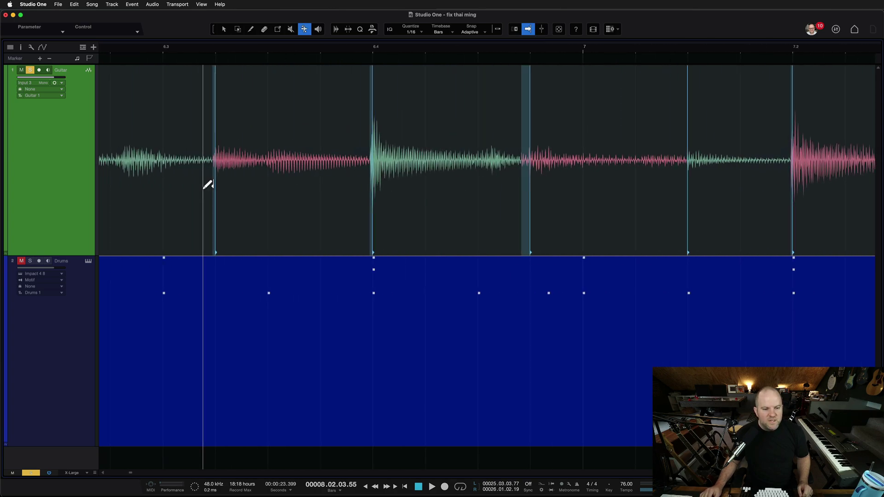
pyautogui.hscroll(-5, 207, 184)
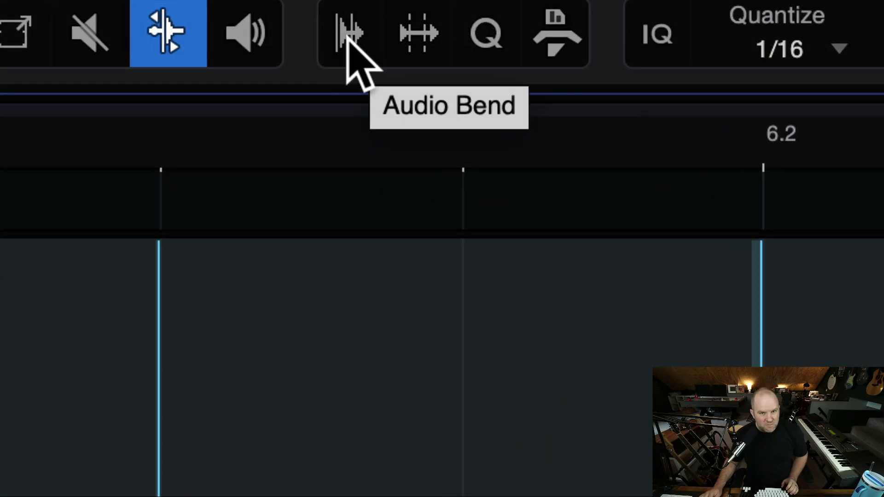
pyautogui.click(348, 39)
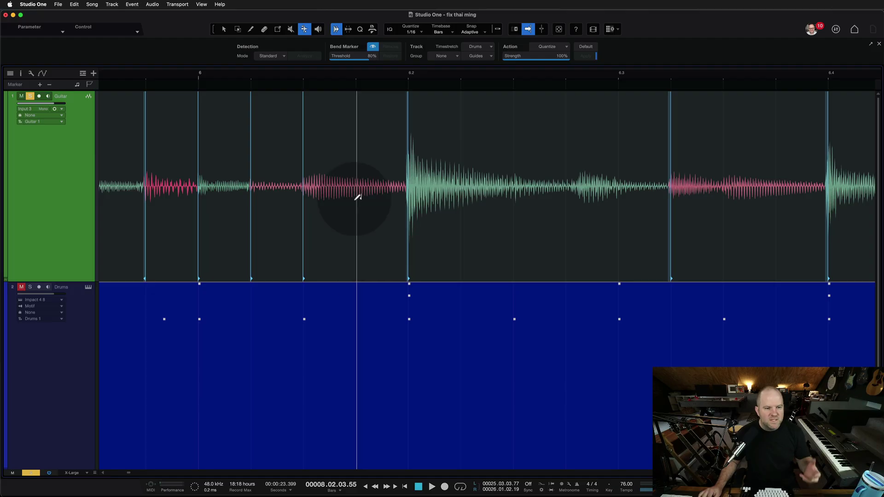
pyautogui.click(375, 47)
pyautogui.click(375, 47)
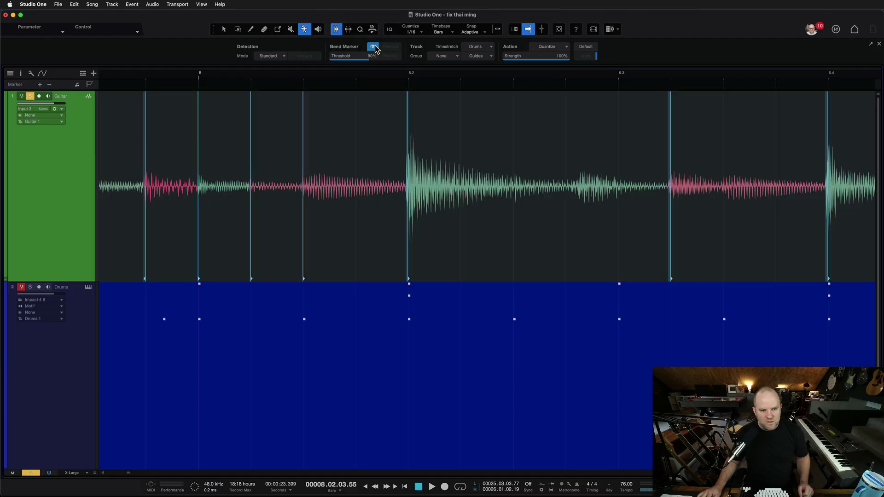
pyautogui.click(375, 47)
pyautogui.click(376, 46)
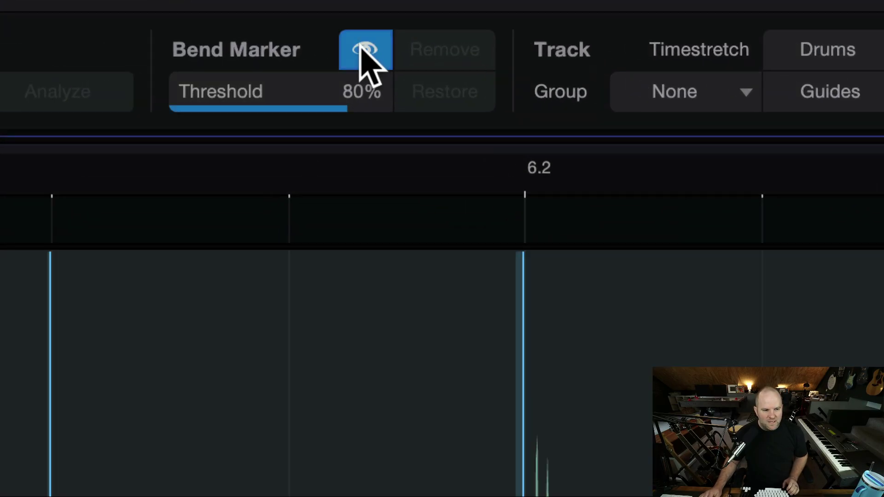
# - Try the bend marker threshold at 0% and 100% across the whole guitar event, and return it to 80%
pyautogui.press('w')
pyautogui.press('w')
pyautogui.press('w')
pyautogui.press('w')
pyautogui.press('w')
pyautogui.press('w')
pyautogui.press('w')
pyautogui.press('w')
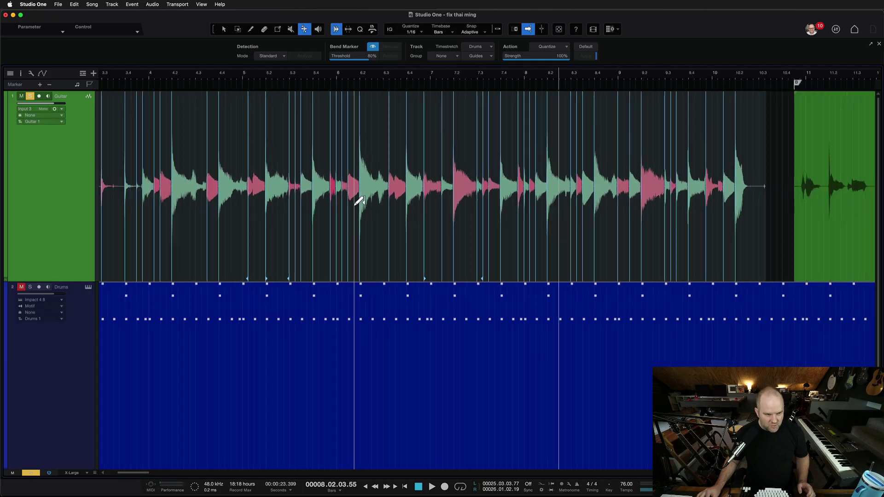
pyautogui.press('e')
pyautogui.press('e')
pyautogui.press('e')
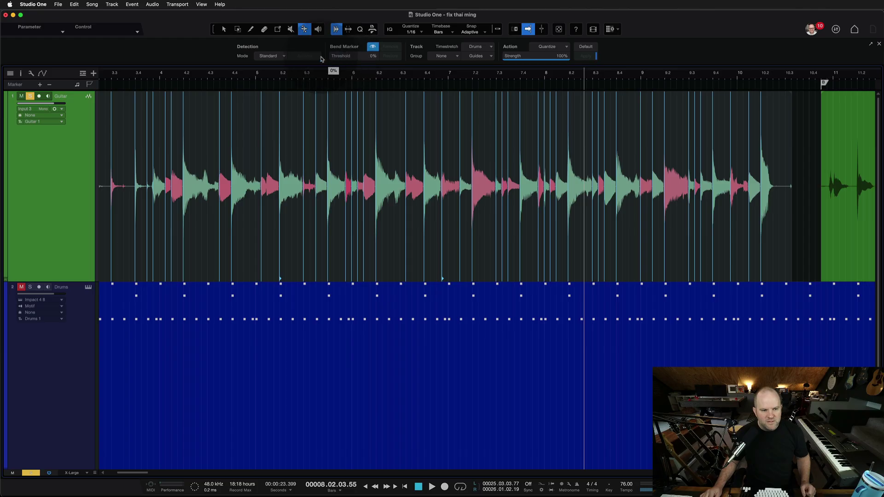
pyautogui.moveTo(321, 59); pyautogui.dragTo(414, 61)
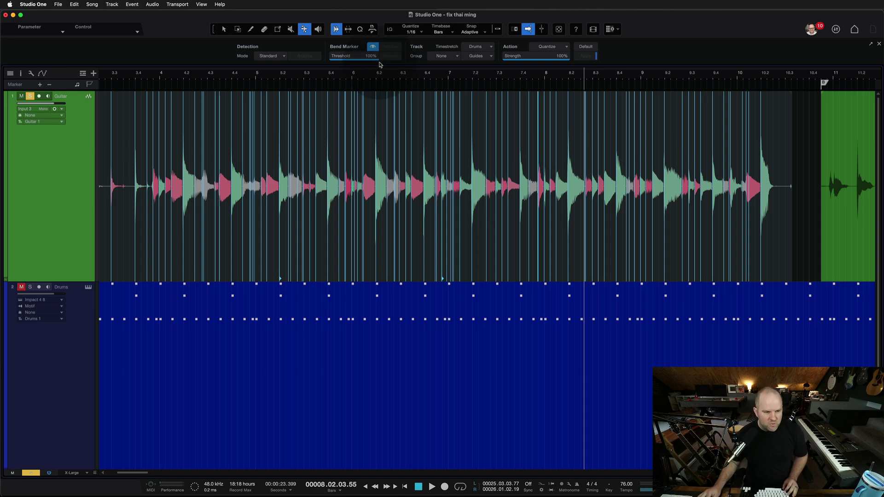
pyautogui.moveTo(378, 58); pyautogui.dragTo(374, 62)
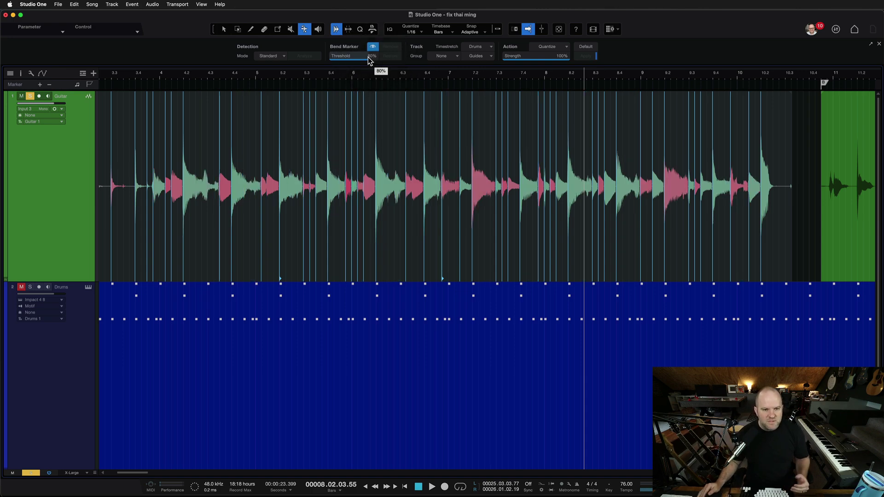
# - Set the guitar track's timestretch mode to Sound - Elastique Pro Formant
pyautogui.click(484, 50)
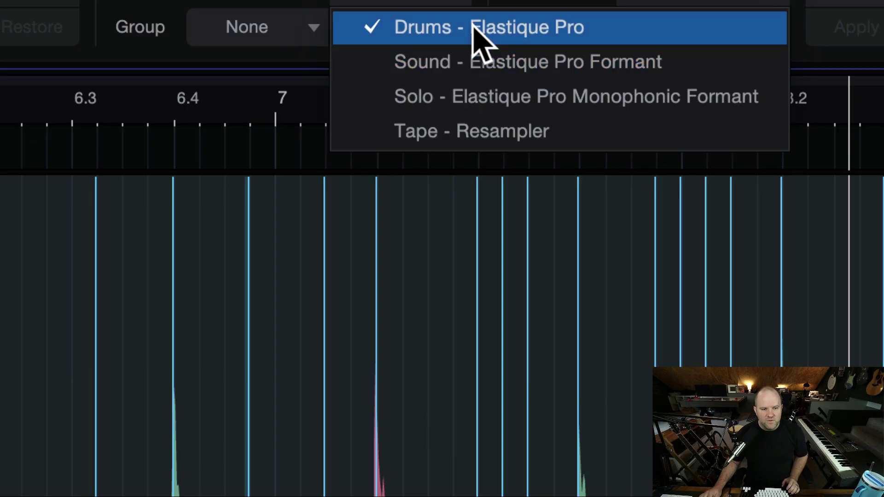
pyautogui.click(466, 64)
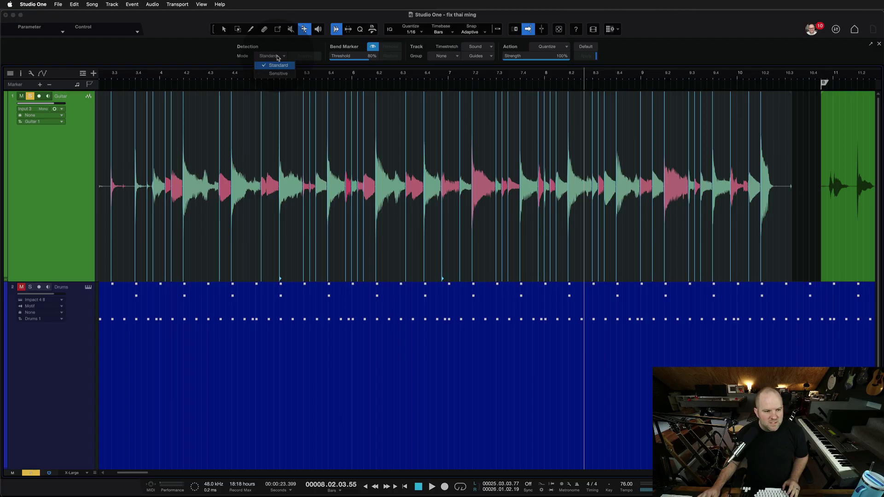
pyautogui.click(278, 58)
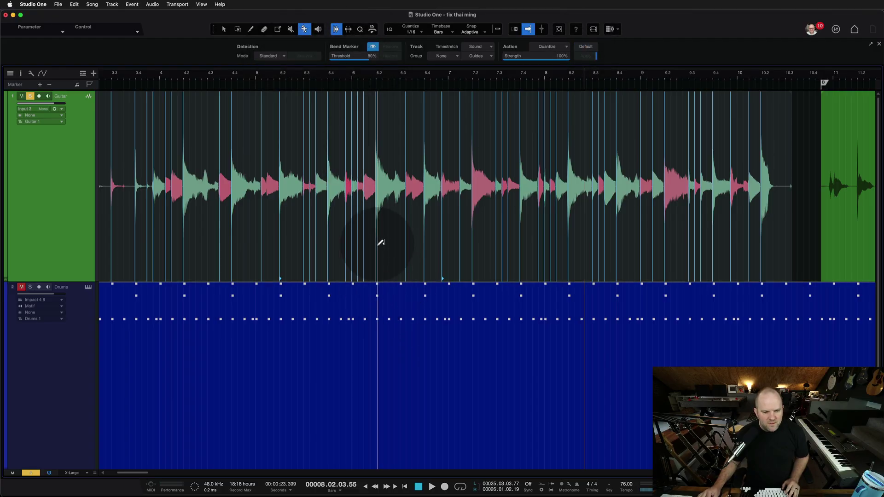
# - Select the first guitar event and apply Restore Timing to remove its quantization
pyautogui.press('1')
pyautogui.rightClick(369, 276)
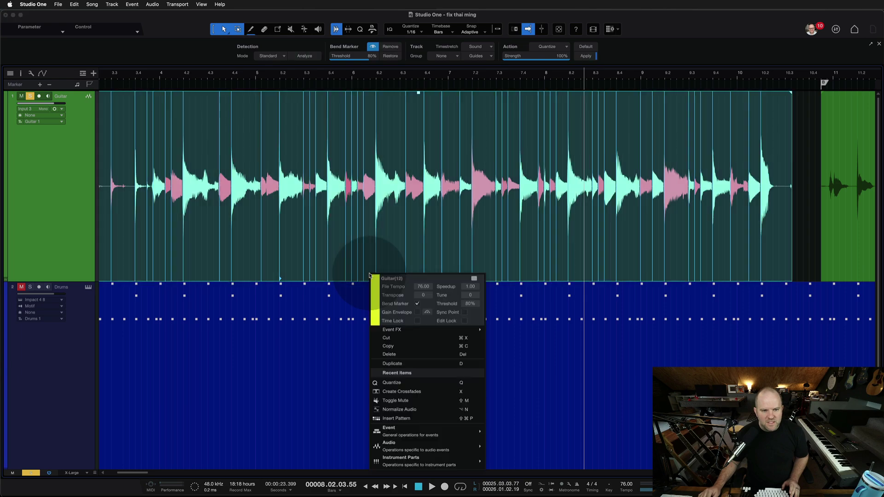
pyautogui.rightClick(416, 226)
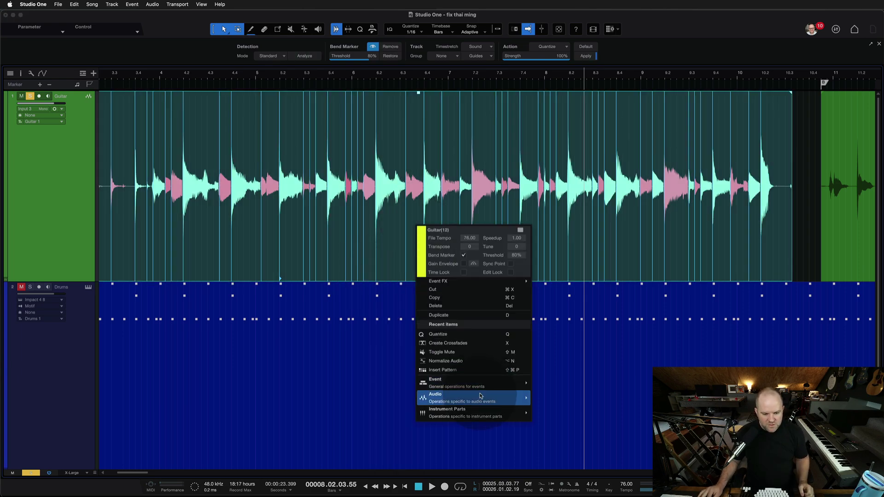
pyautogui.moveTo(480, 398)
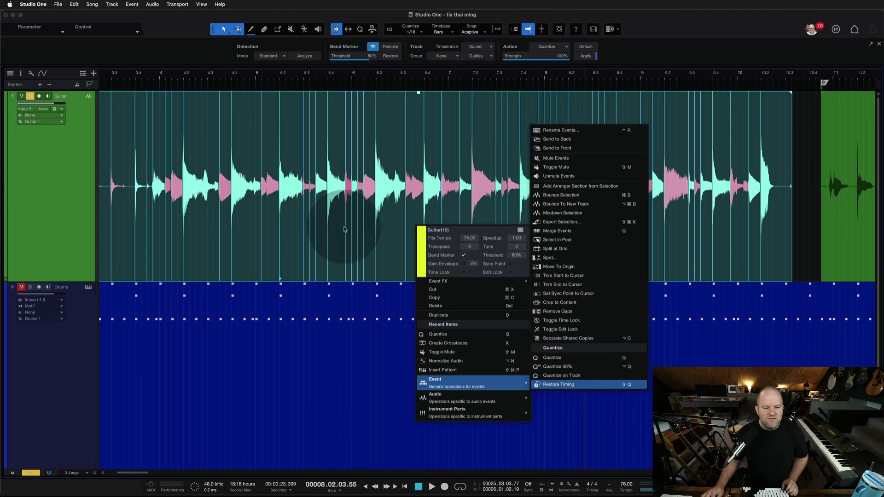
pyautogui.click(337, 244)
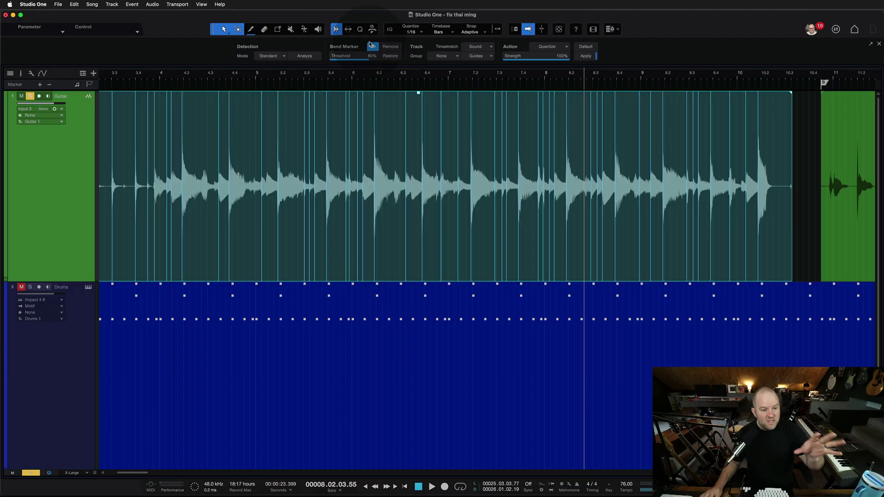
pyautogui.click(403, 134)
pyautogui.click(483, 178)
pyautogui.click(484, 186)
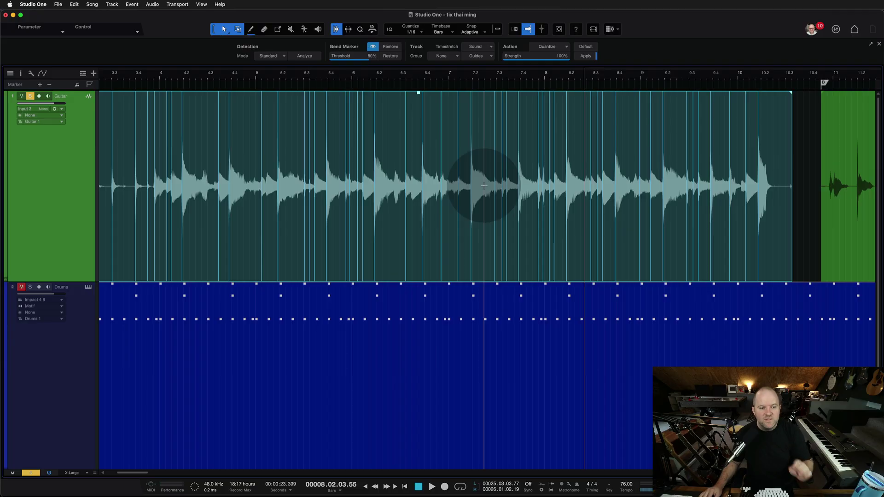
pyautogui.click(470, 148)
pyautogui.click(377, 128)
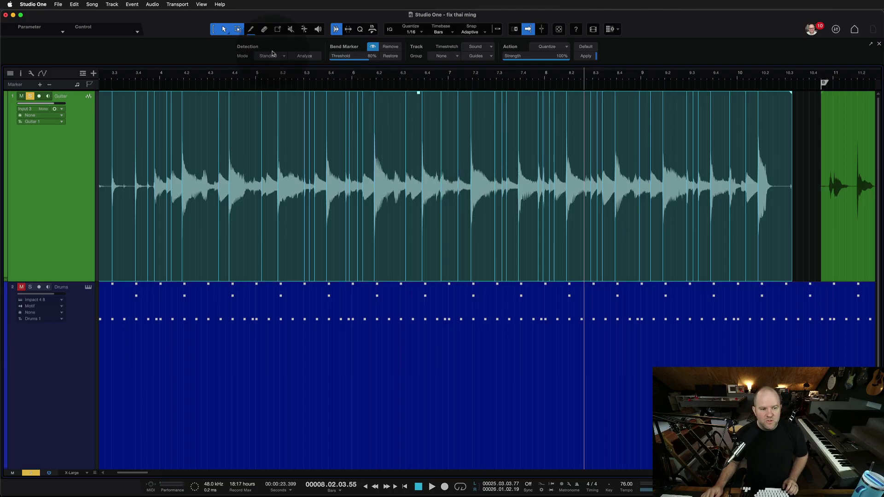
pyautogui.click(338, 142)
pyautogui.click(488, 134)
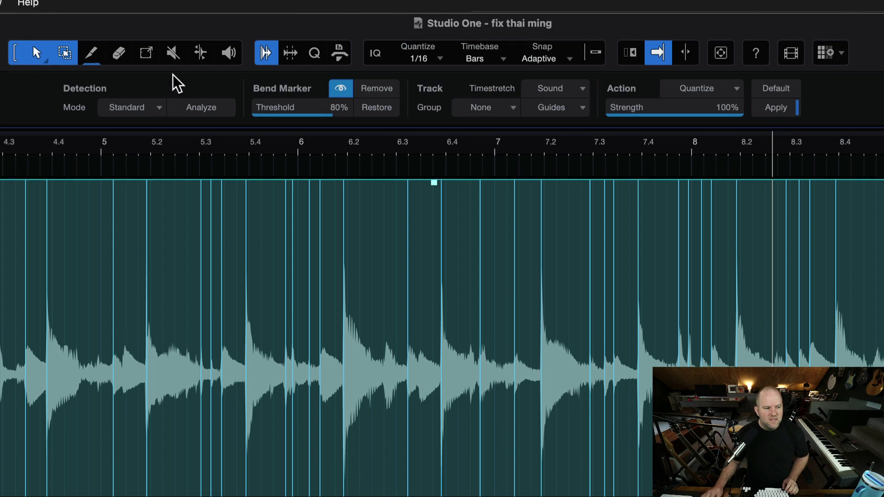
pyautogui.click(138, 108)
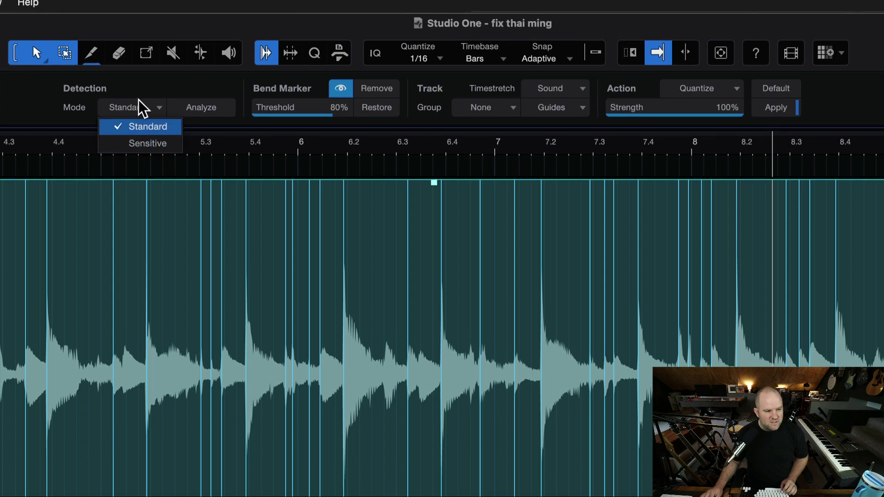
pyautogui.click(140, 108)
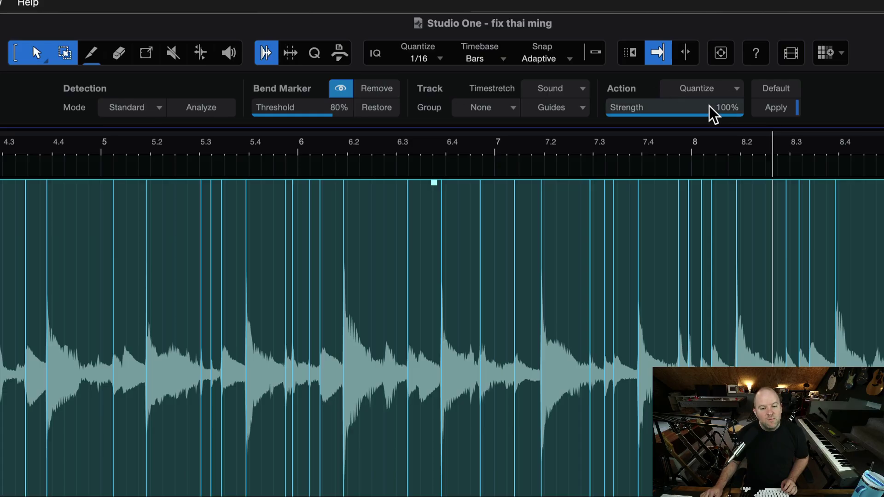
pyautogui.moveTo(714, 113); pyautogui.dragTo(715, 154)
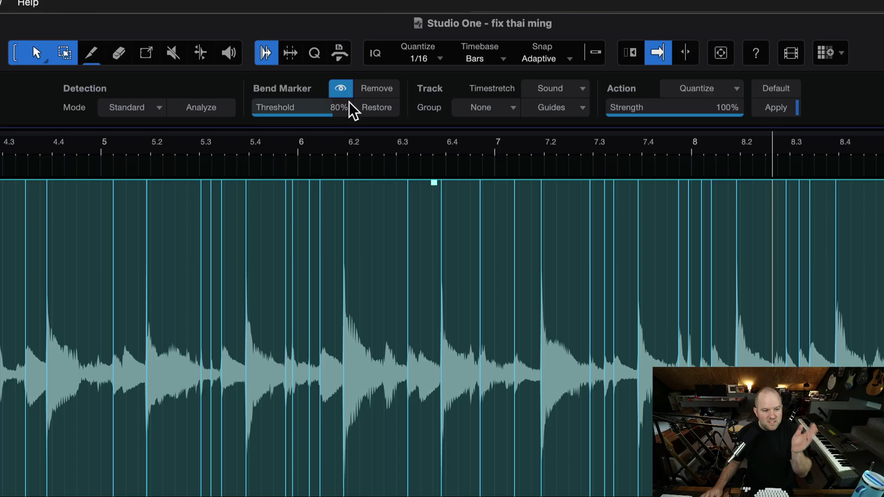
# - Set the bend marker threshold to 52% for the first guitar event
pyautogui.moveTo(332, 113); pyautogui.dragTo(303, 114)
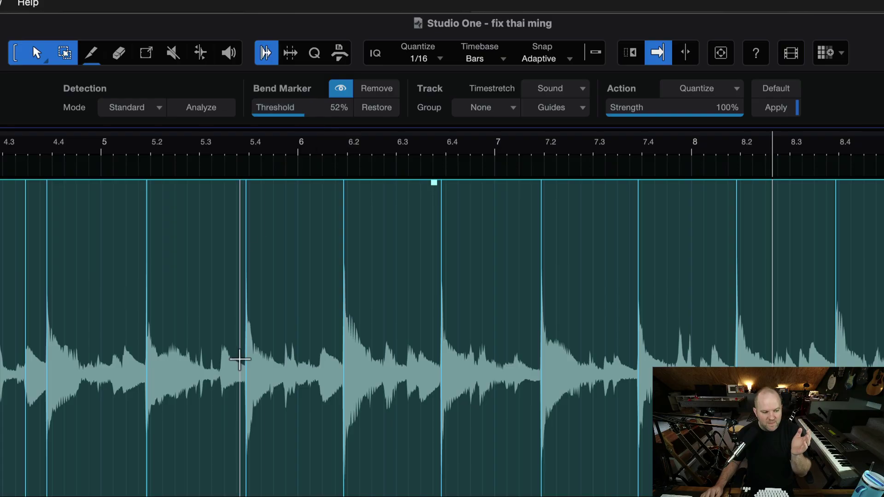
pyautogui.scroll(-3, 237, 361)
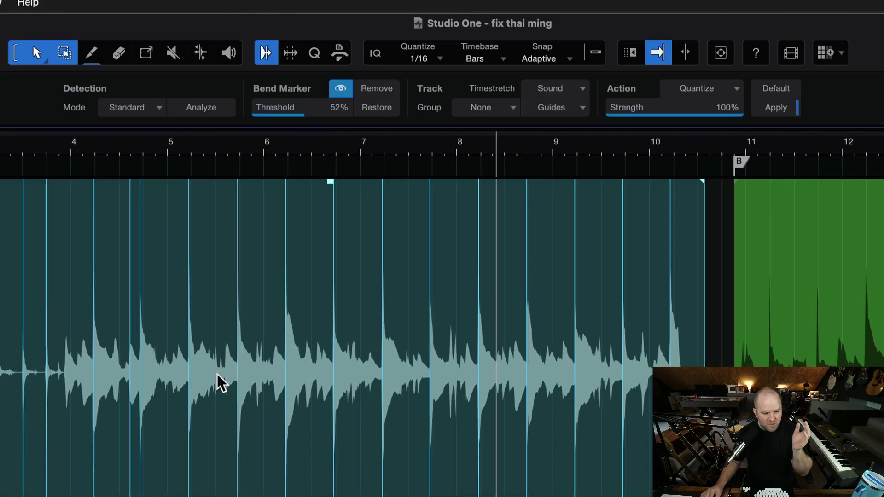
pyautogui.scroll(3, 255, 239)
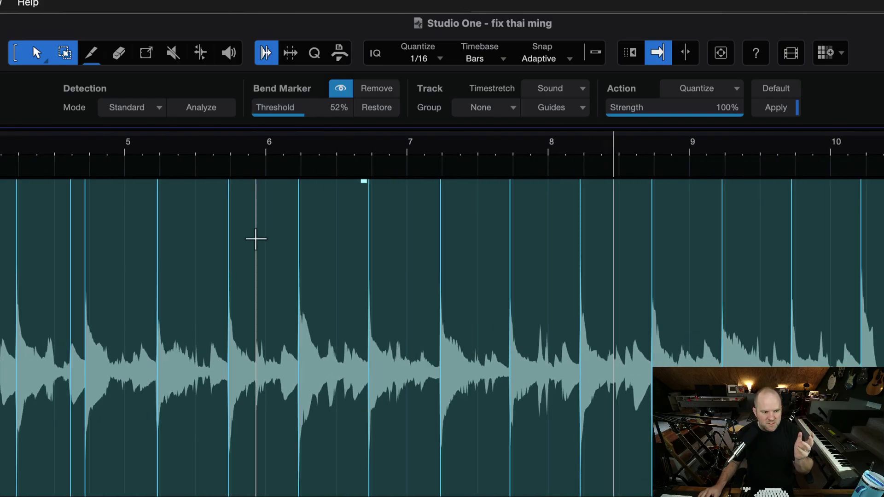
pyautogui.click(555, 89)
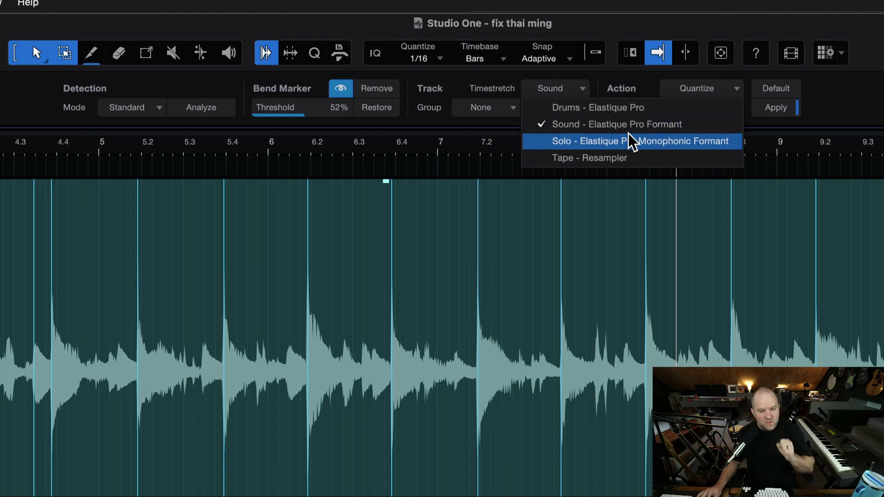
pyautogui.click(569, 83)
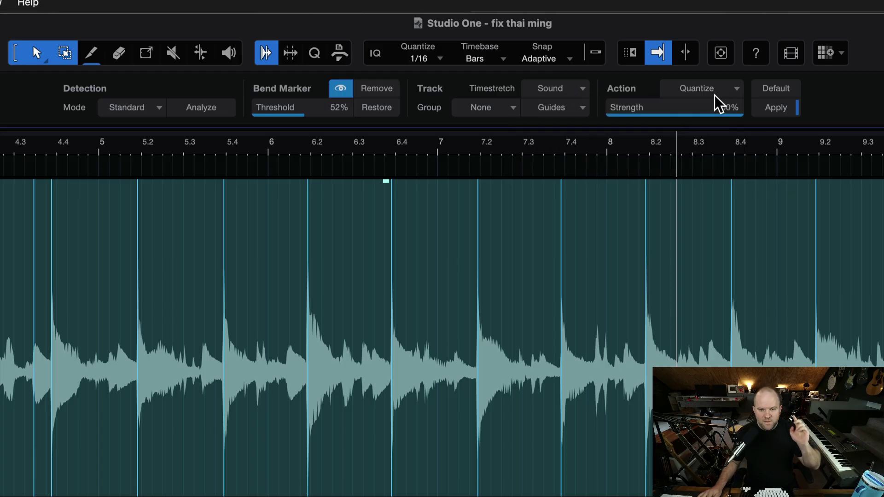
pyautogui.moveTo(717, 102); pyautogui.dragTo(801, 115)
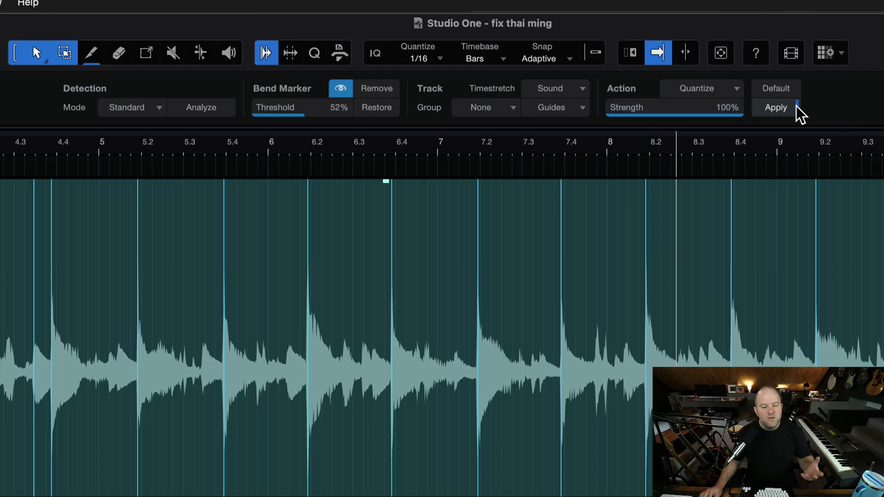
pyautogui.click(735, 89)
pyautogui.click(662, 92)
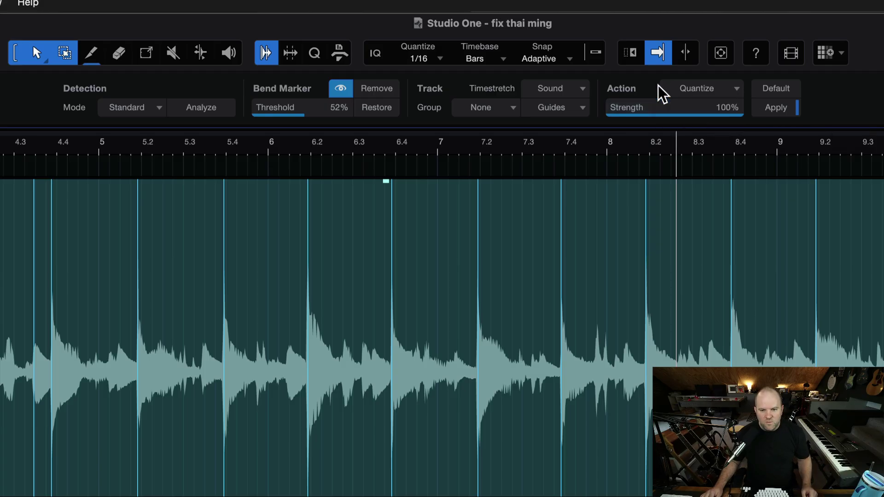
pyautogui.click(732, 93)
pyautogui.click(711, 88)
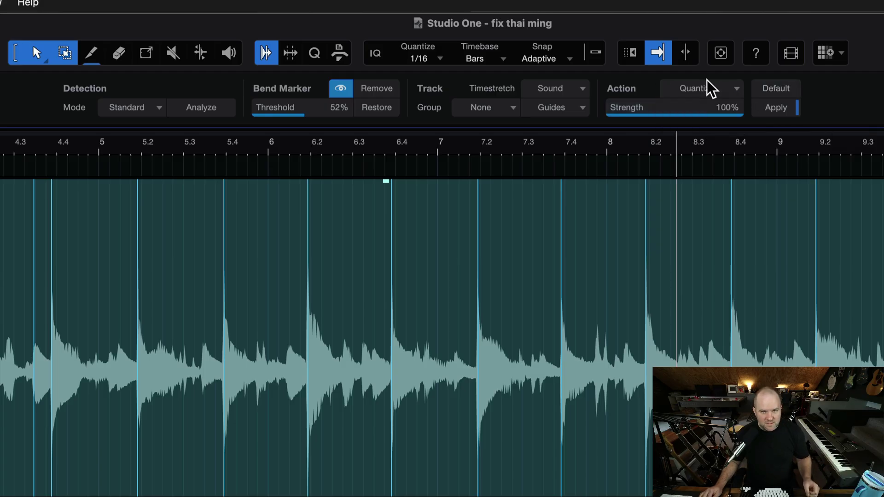
# - Apply Quantize at 100% strength to the first guitar event and place the playhead just after bar 3
pyautogui.click(774, 110)
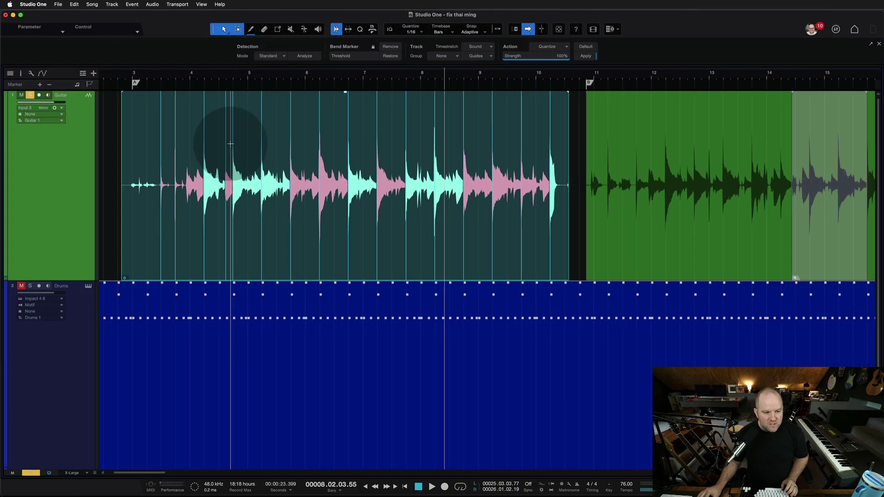
pyautogui.scroll(-2, 230, 143)
pyautogui.click(162, 76)
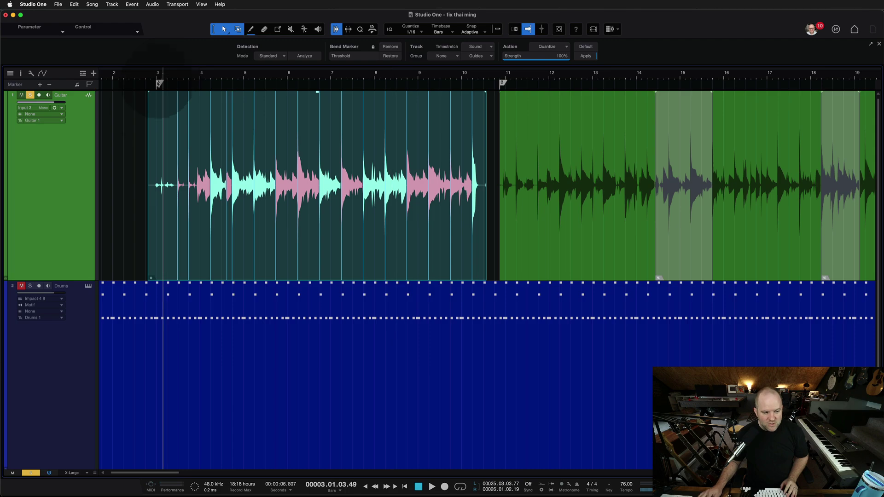
# - Unmute the drums, clear the solos, and play the quantized guitar together with the drums
pyautogui.click(105, 147)
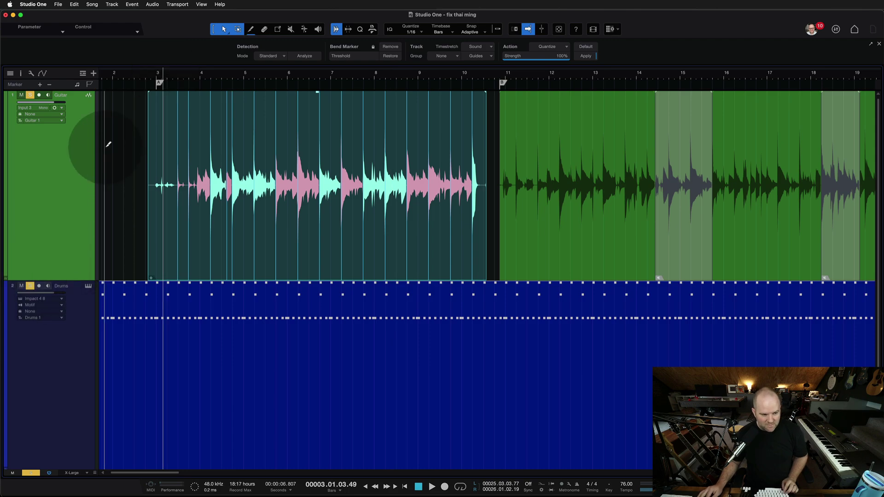
pyautogui.press('super+shift+s')
pyautogui.press('space')
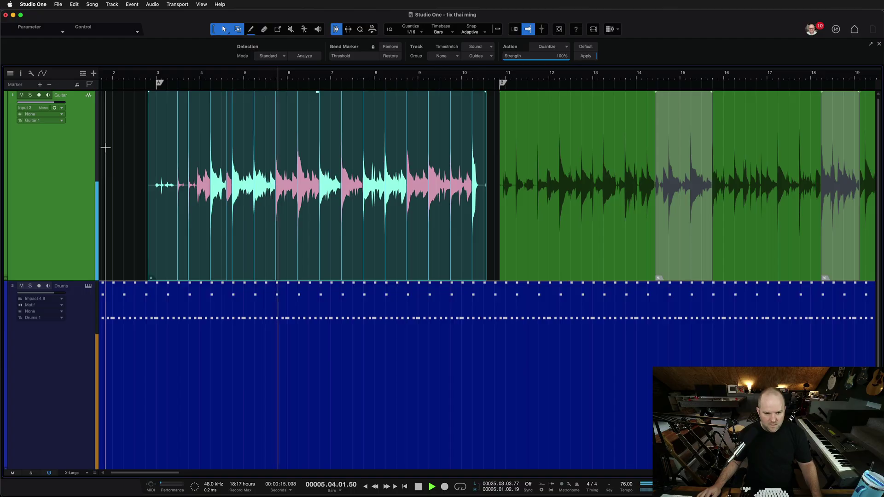
pyautogui.press('space')
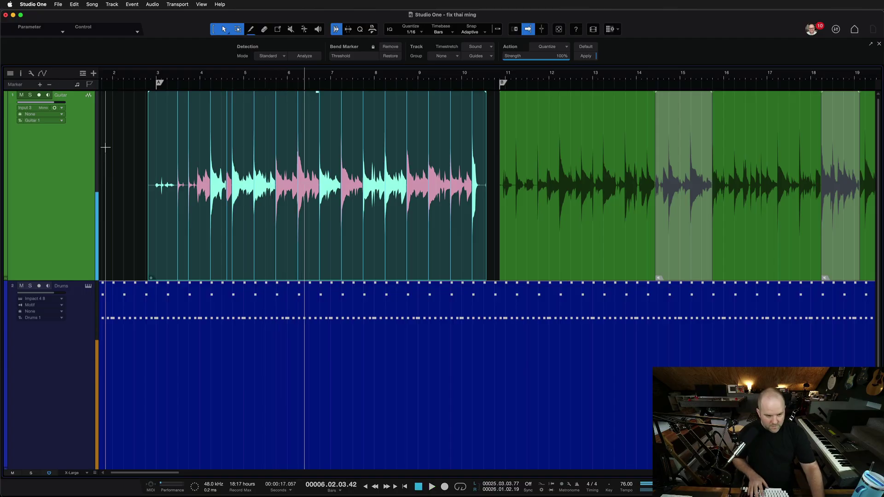
# - Play the unquantized guitar against the drums from bar 4 for comparison
pyautogui.click(201, 78)
pyautogui.press('space')
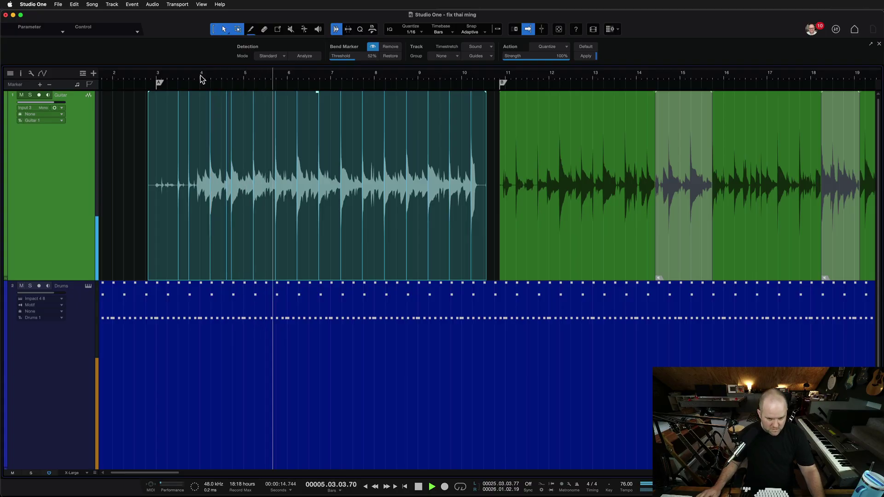
pyautogui.press('space')
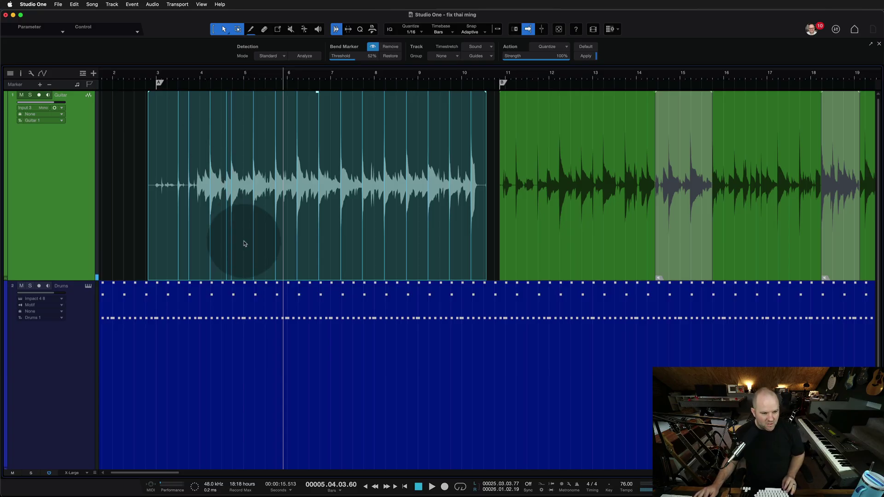
# - Quantize the first guitar event to 1/16 again and play it with the drums from beat 3.4
pyautogui.press('q')
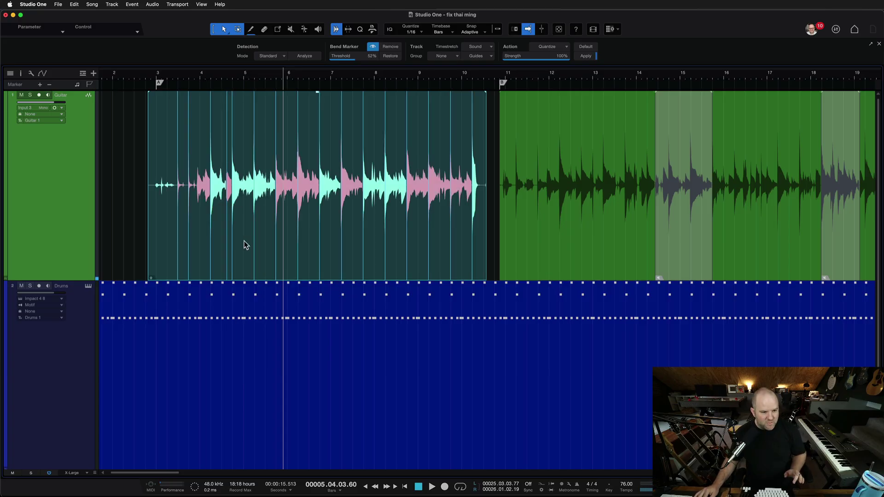
pyautogui.click(189, 78)
pyautogui.press('space')
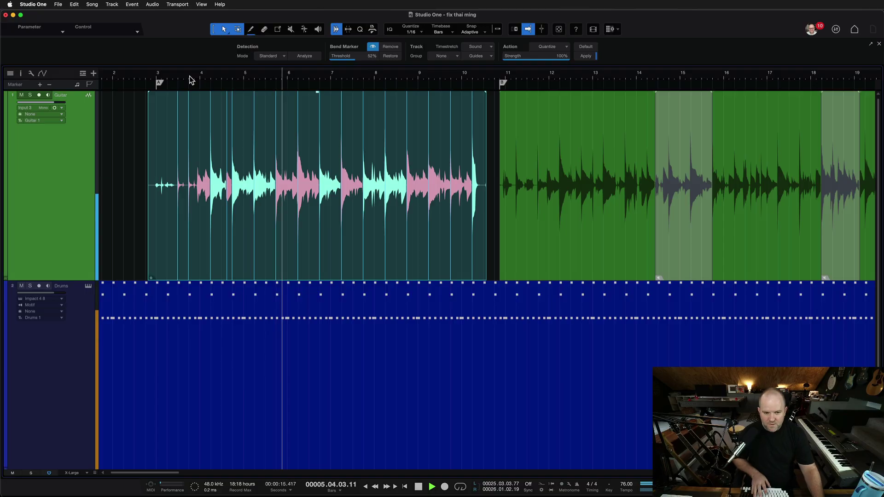
pyautogui.press('space')
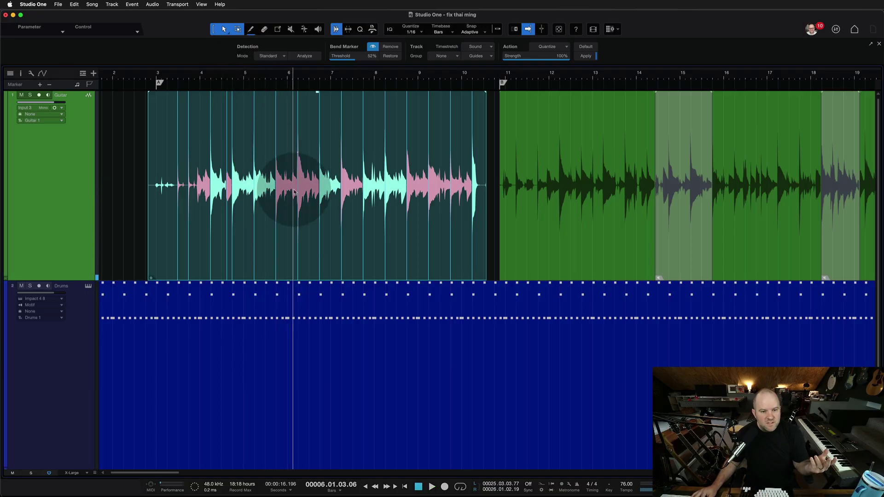
# - Solo the guitar and listen closely to the quantized audio from beat 5.3 and again from beat 4.3
pyautogui.scroll(5, 273, 261)
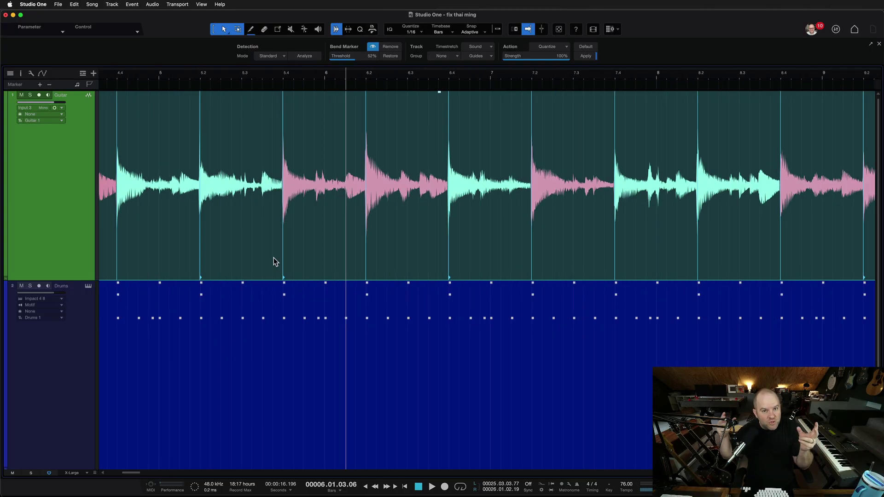
pyautogui.scroll(5, 273, 261)
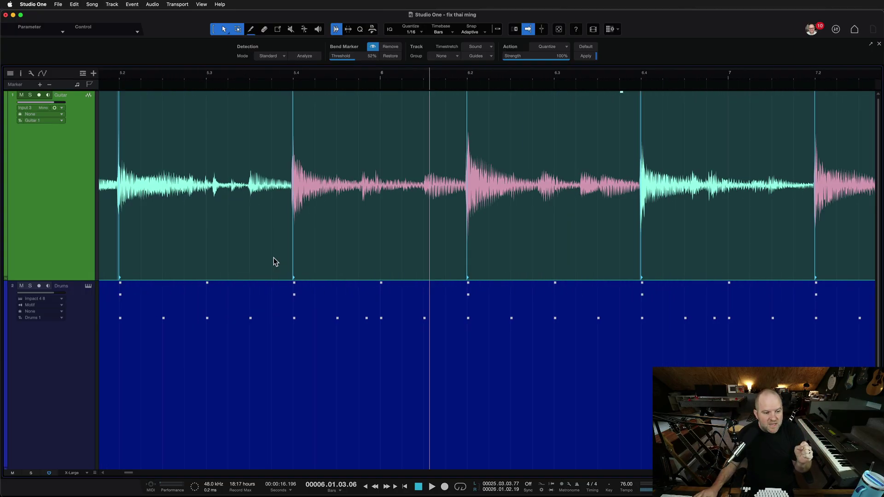
pyautogui.click(180, 75)
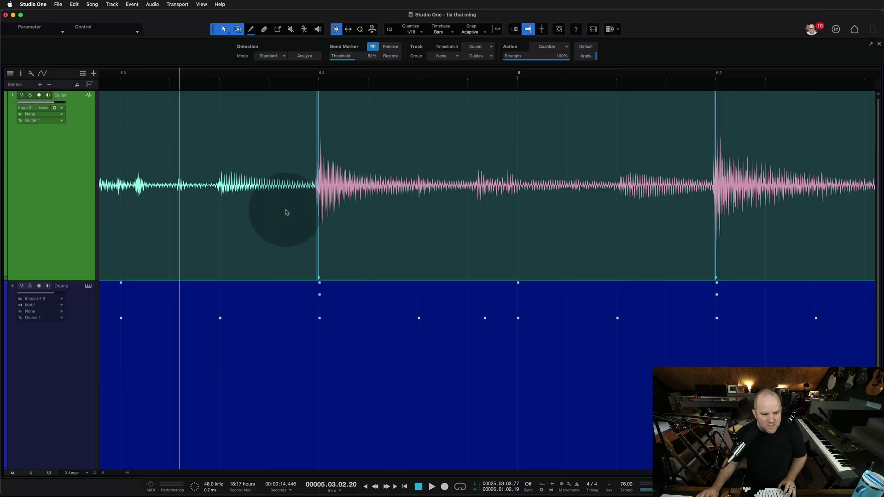
pyautogui.press('space')
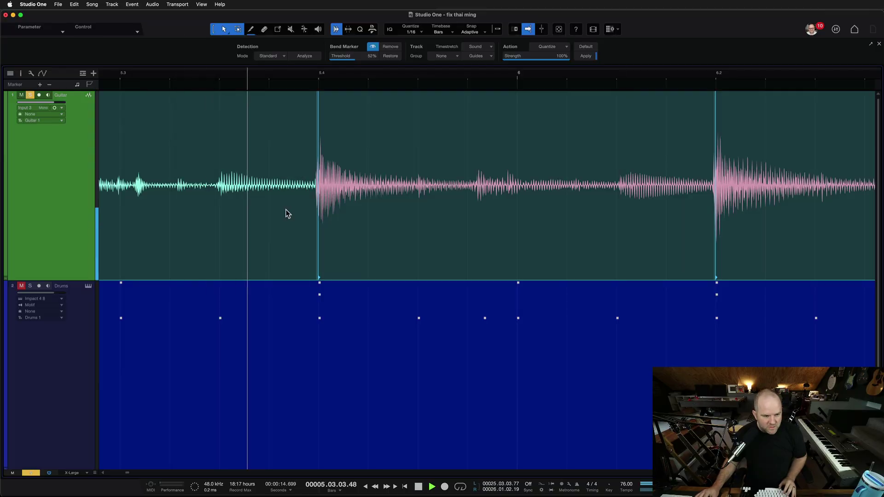
pyautogui.scroll(-8, 285, 213)
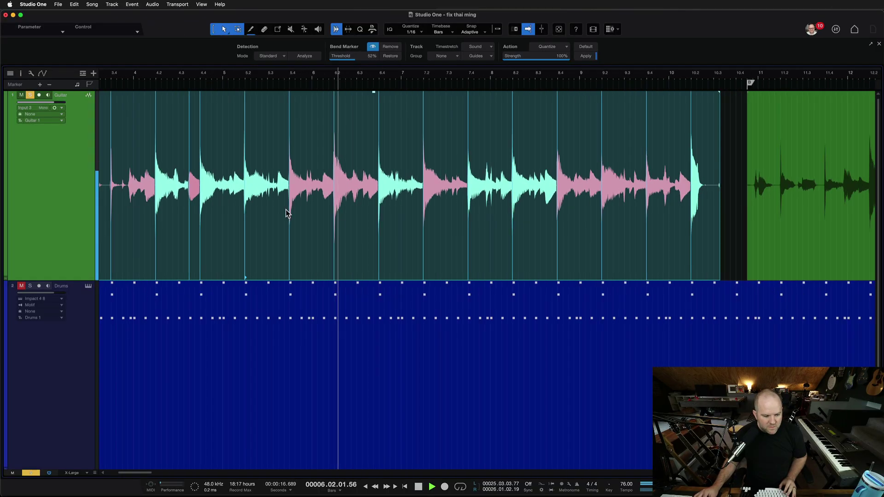
pyautogui.click(187, 76)
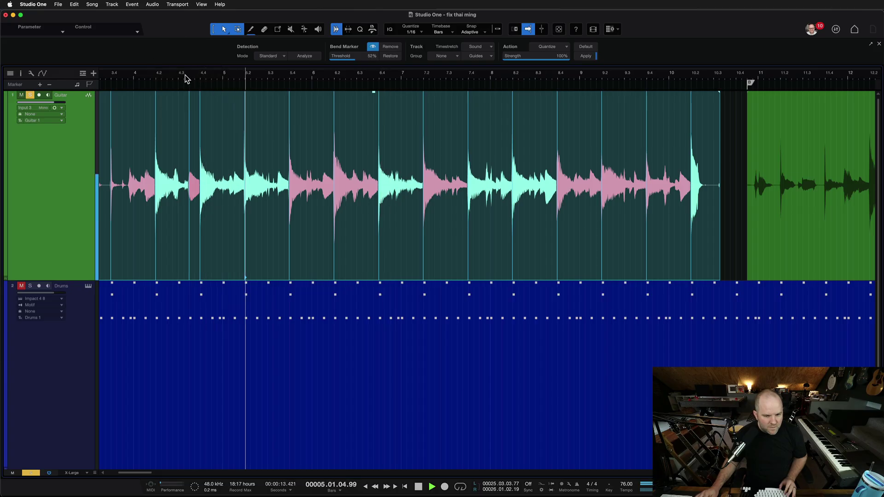
pyautogui.press('super+s')
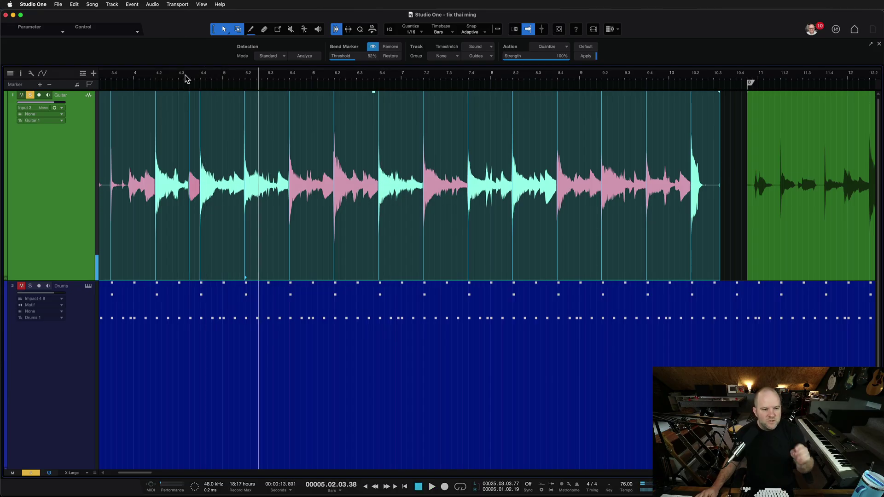
# - Examine the stretched audio around the bend markers at beats 5.2 and 5.4, and the guitar track as a whole
pyautogui.hscroll(-5, 264, 132)
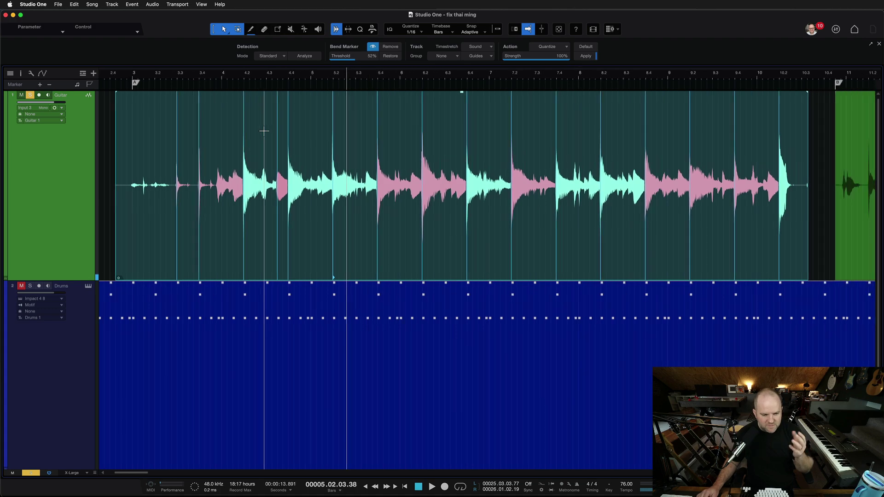
pyautogui.hscroll(2, 264, 131)
pyautogui.scroll(5, 304, 203)
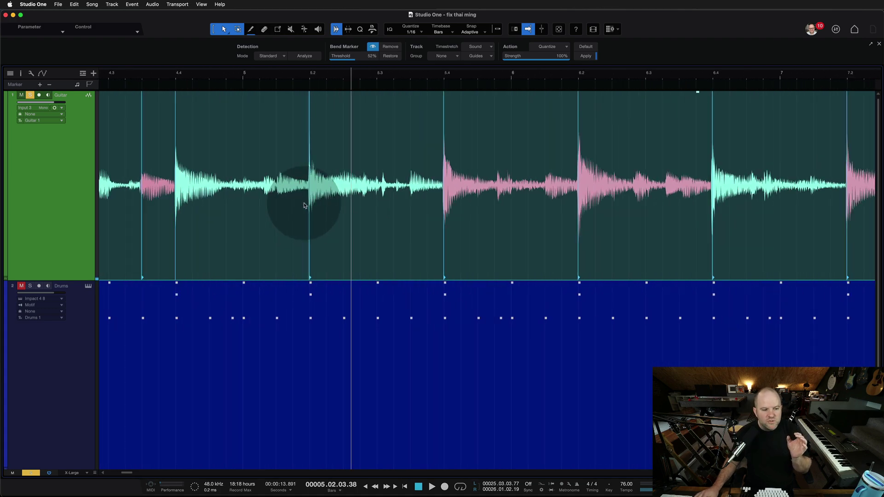
pyautogui.scroll(3, 303, 203)
pyautogui.scroll(2, 304, 203)
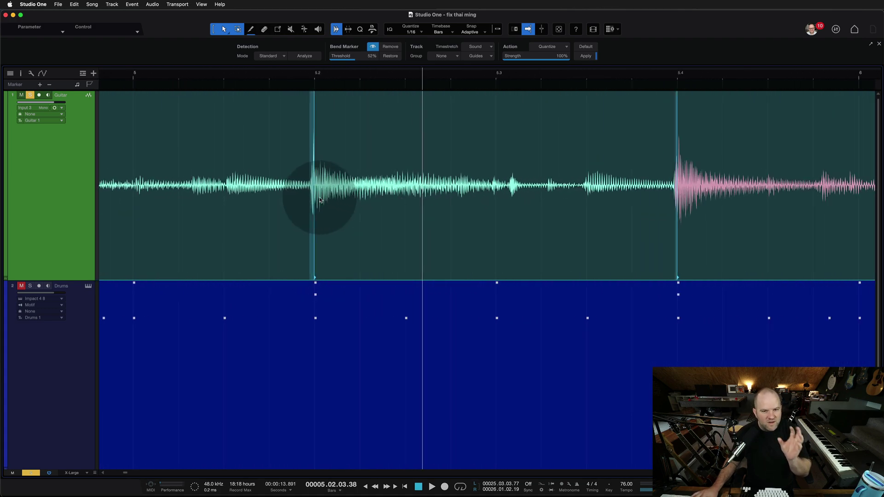
pyautogui.scroll(-8, 315, 199)
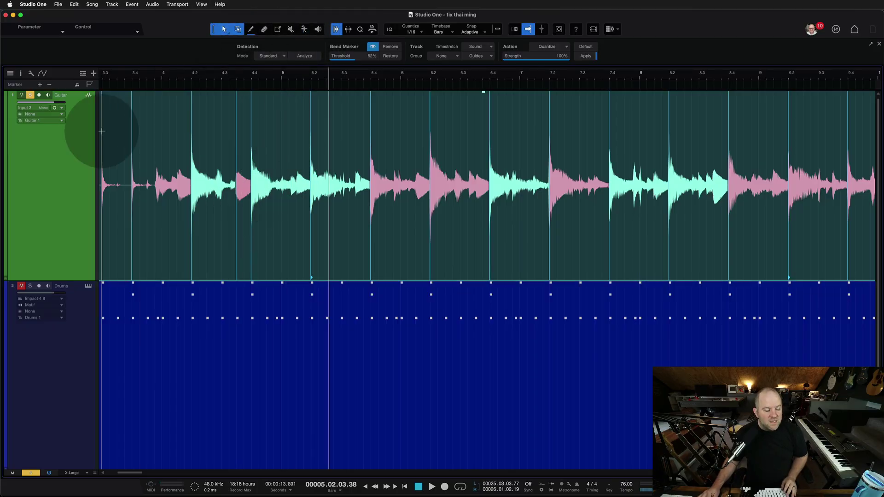
pyautogui.scroll(-7, 130, 225)
pyautogui.scroll(-2, 129, 222)
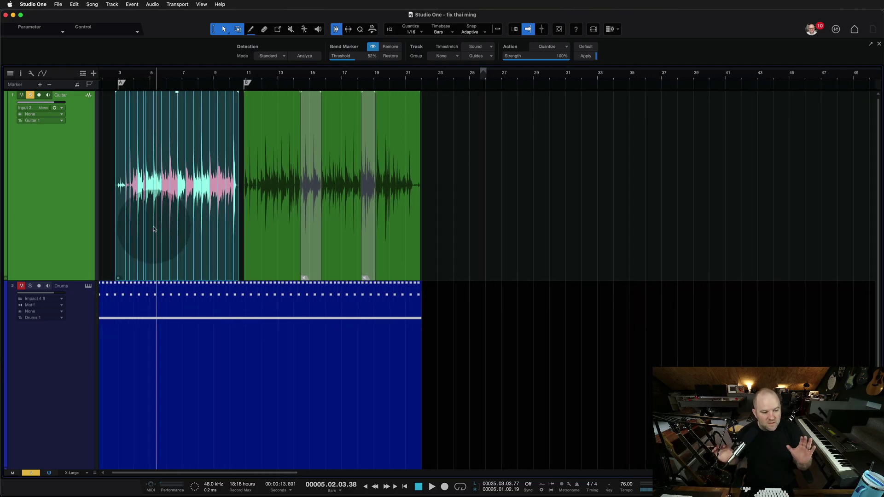
pyautogui.rightClick(63, 197)
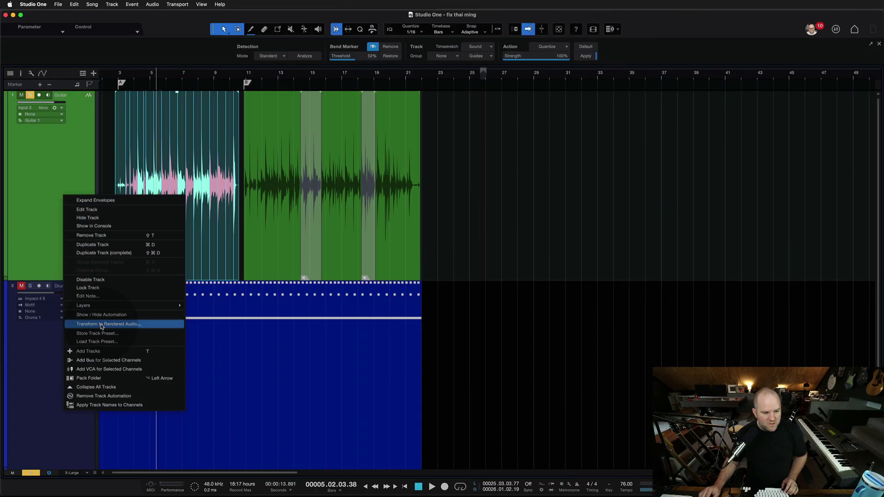
pyautogui.click(39, 167)
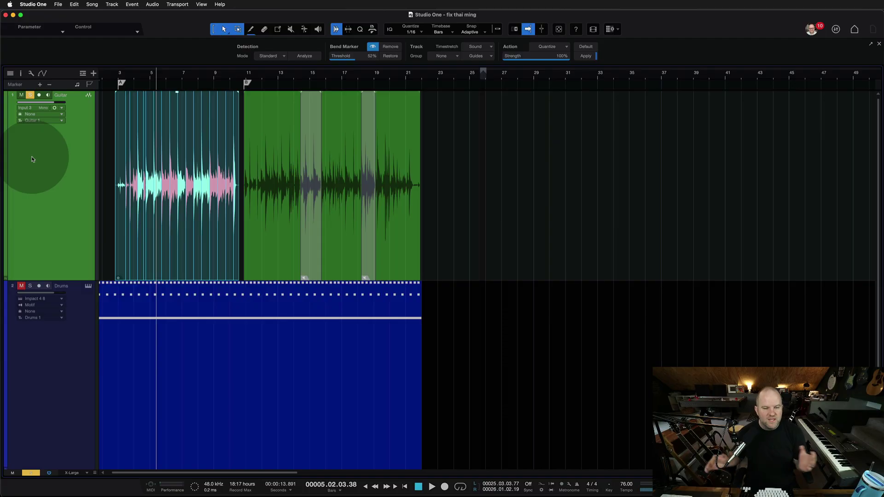
# - Return the first guitar event to its unquantized timing and hide its bend markers
pyautogui.click(173, 247)
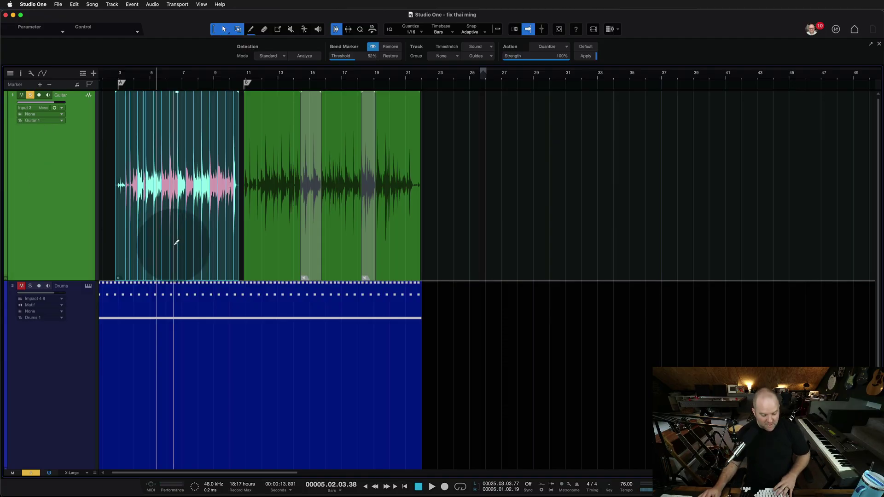
pyautogui.click(174, 249)
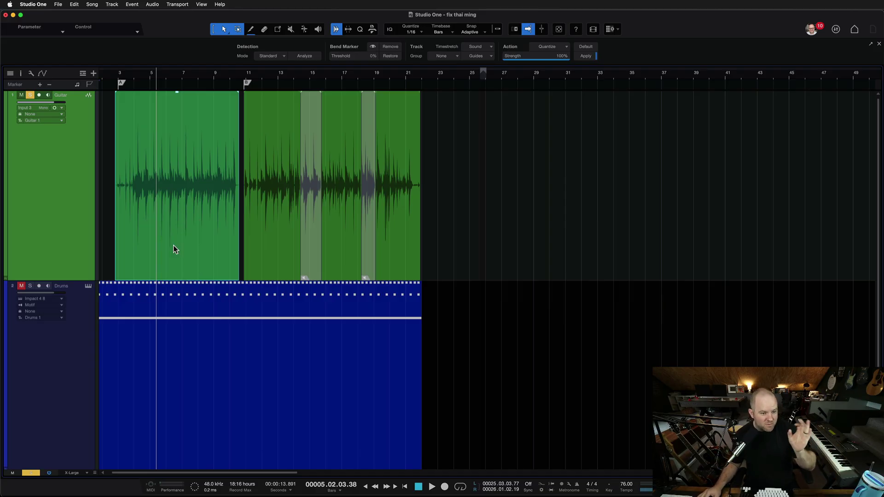
pyautogui.hotkey('ctrl', 'z')
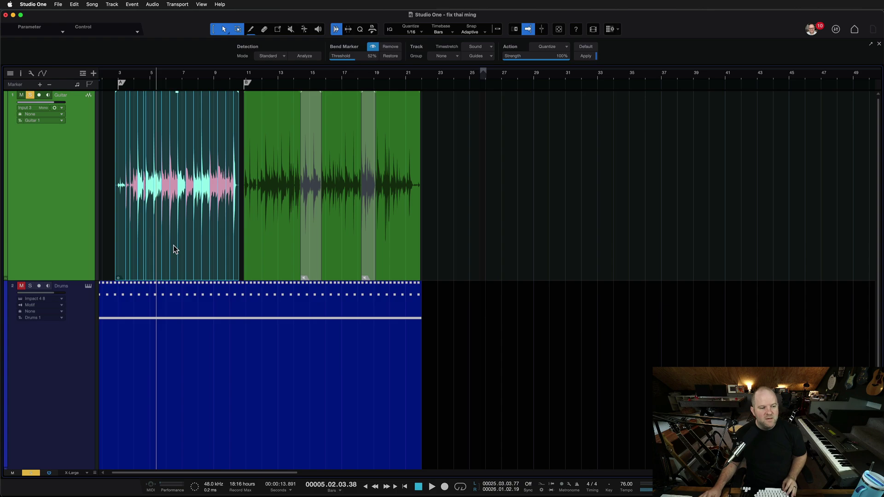
pyautogui.click(188, 238)
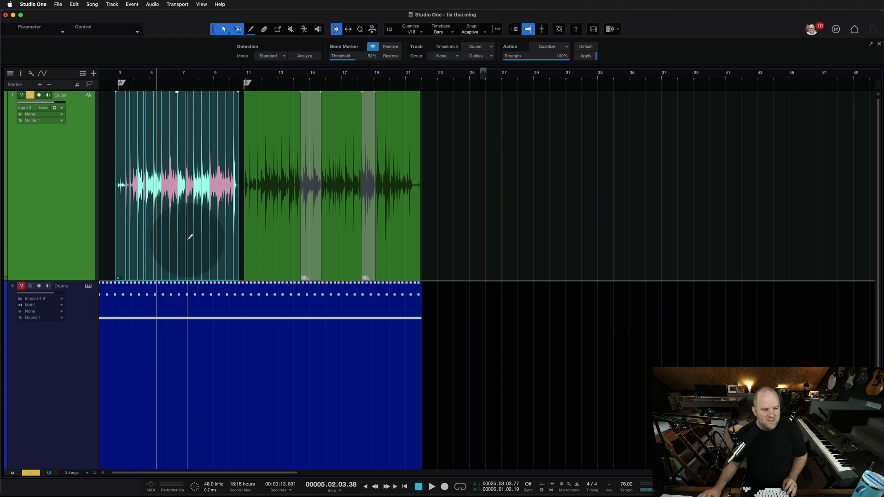
pyautogui.click(373, 47)
pyautogui.scroll(5, 201, 238)
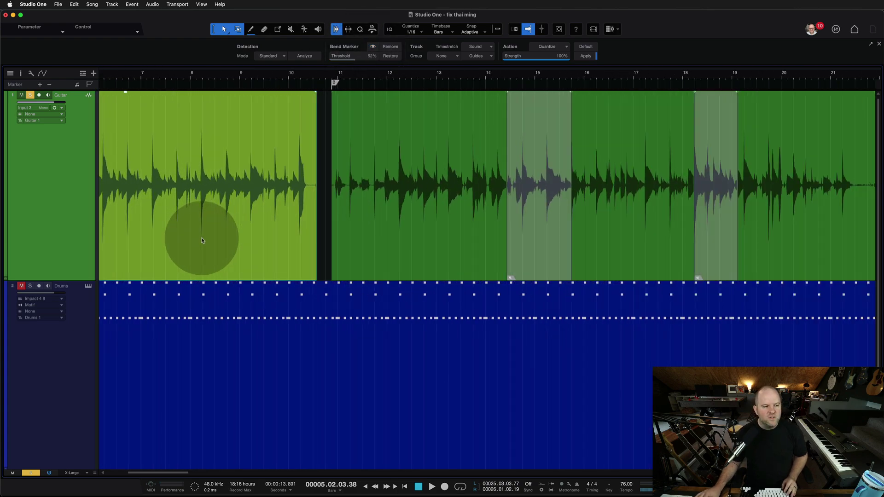
# - Unsolo the guitar track so it plays together with the drums again
pyautogui.press('s')
pyautogui.press('e')
pyautogui.press('e')
pyautogui.press('e')
pyautogui.press('e')
pyautogui.press('e')
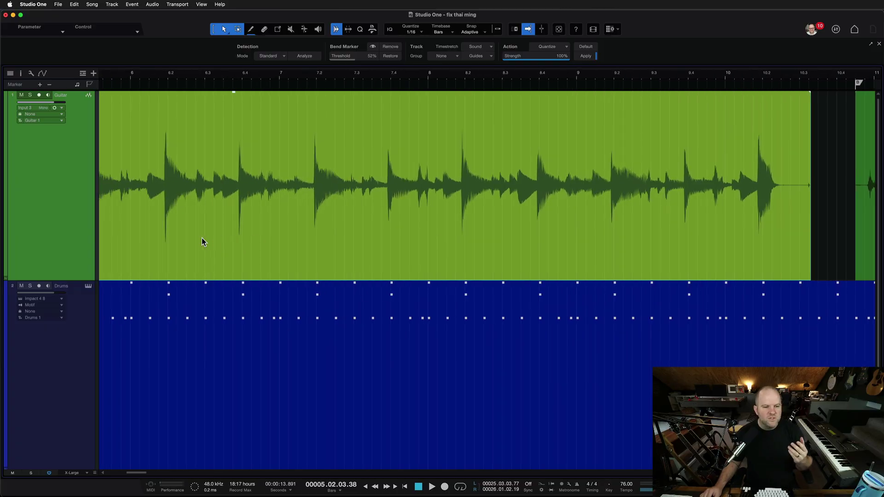
pyautogui.hscroll(-5, 202, 238)
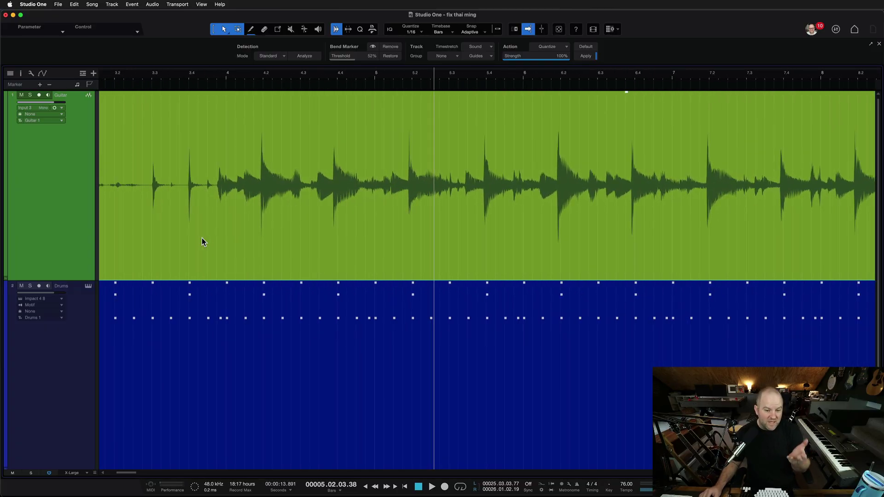
# - Examine how the guitar attacks line up with the drum hits between beats 3.4 and 5.2
pyautogui.scroll(3, 201, 238)
pyautogui.moveTo(201, 237)
pyautogui.mouseDown()
pyautogui.moveTo(296, 212)
pyautogui.moveTo(89, 276)
pyautogui.mouseUp()
pyautogui.click(30, 343)
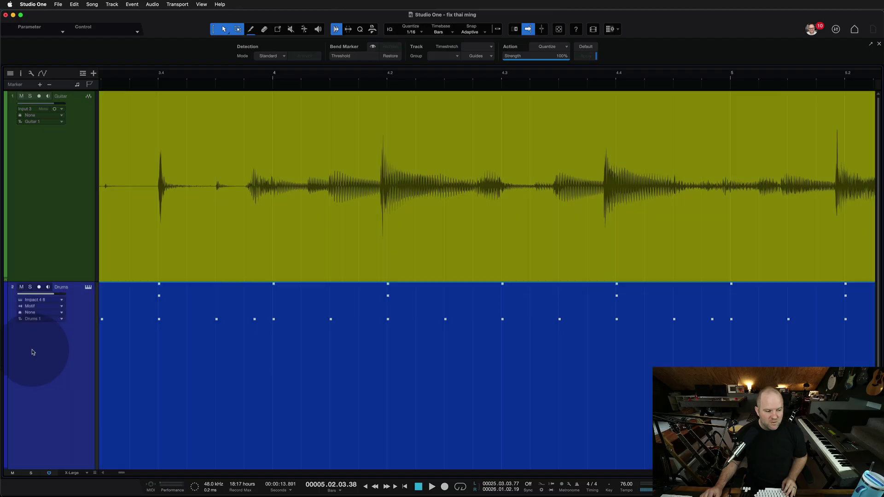
pyautogui.moveTo(40, 239)
pyautogui.mouseDown()
pyautogui.moveTo(276, 192)
pyautogui.moveTo(423, 197)
pyautogui.mouseUp()
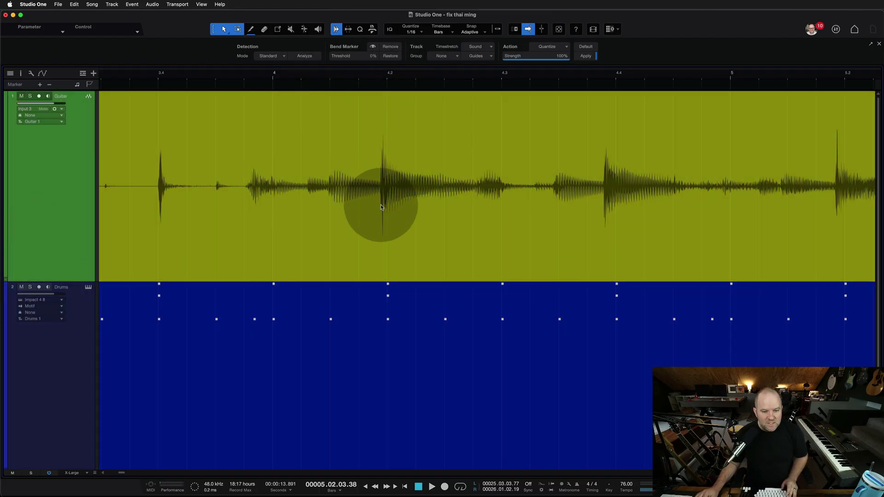
pyautogui.scroll(2, 383, 207)
pyautogui.hscroll(3, 386, 205)
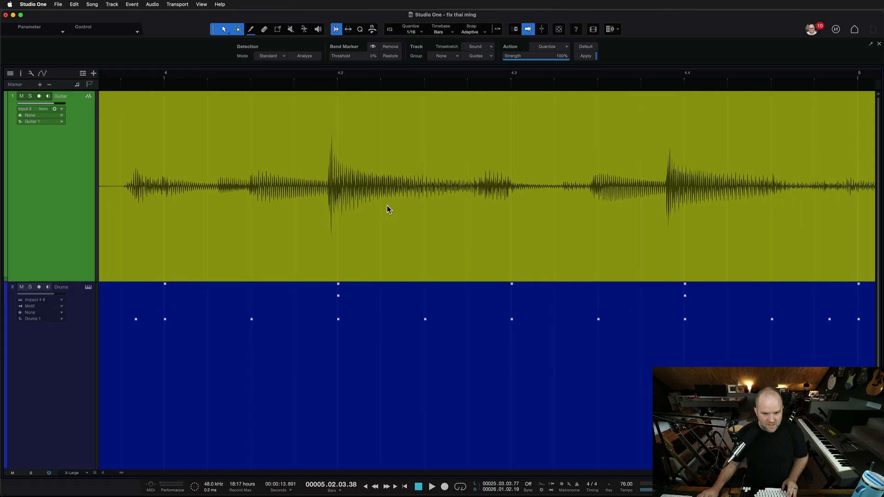
pyautogui.hscroll(-6, 282, 180)
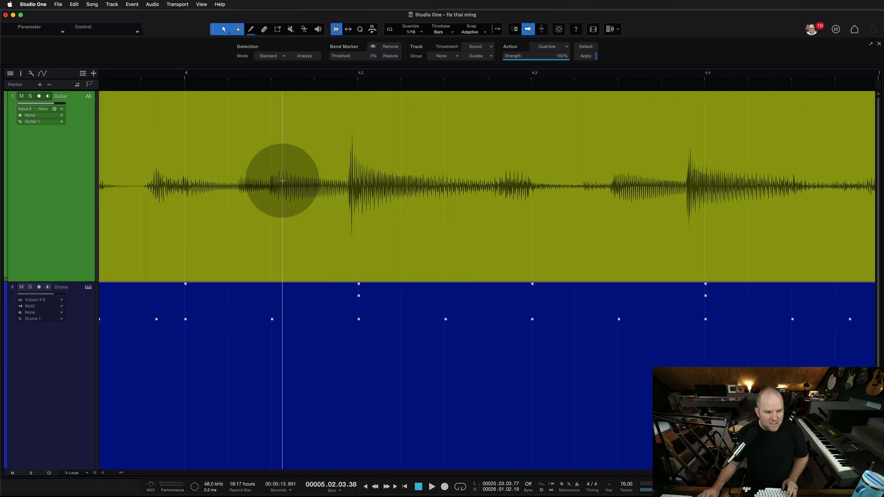
pyautogui.hscroll(5, 322, 180)
pyautogui.scroll(2, 341, 180)
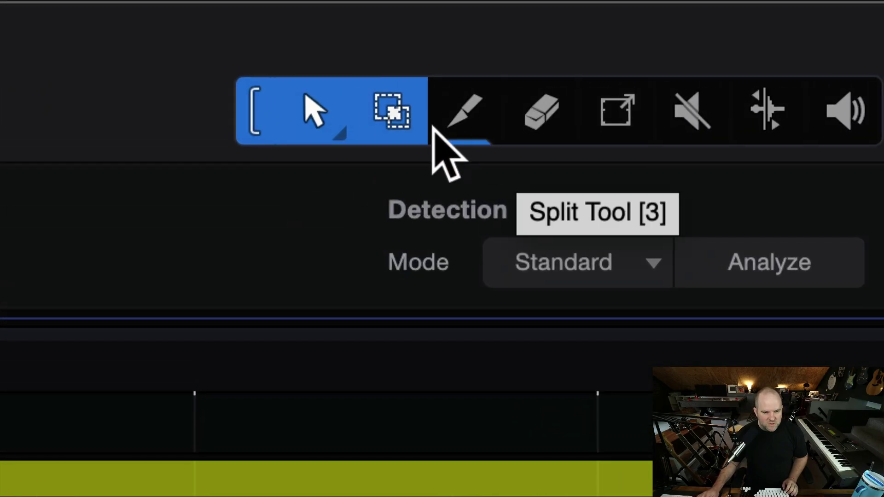
# - Assign the Split Tool as the arrow tool's alternative tool
pyautogui.click(318, 128)
pyautogui.click(319, 128)
pyautogui.click(319, 131)
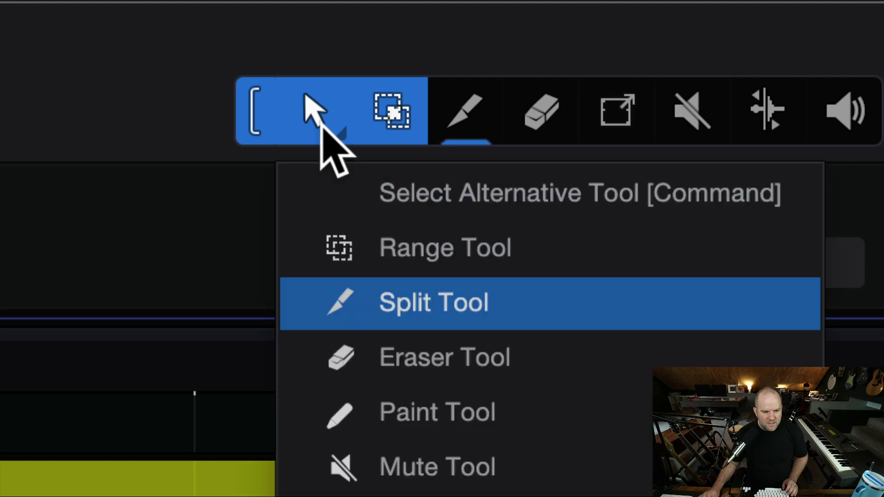
pyautogui.click(416, 311)
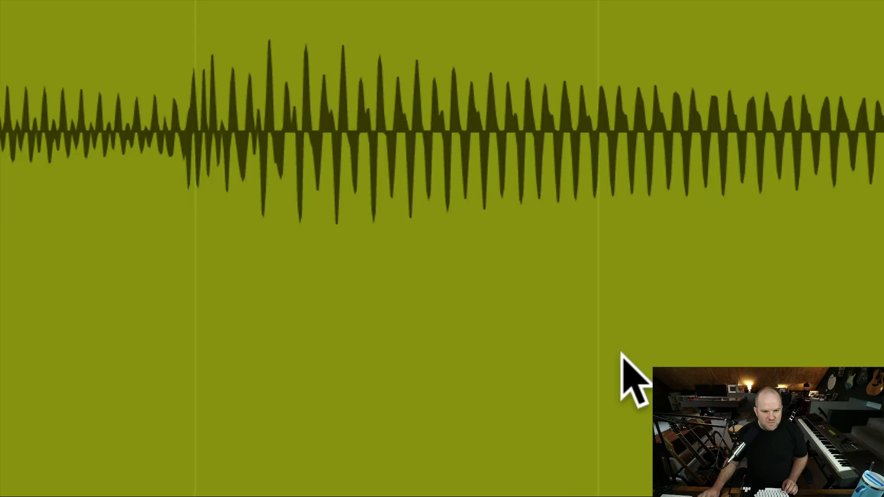
pyautogui.click(628, 328)
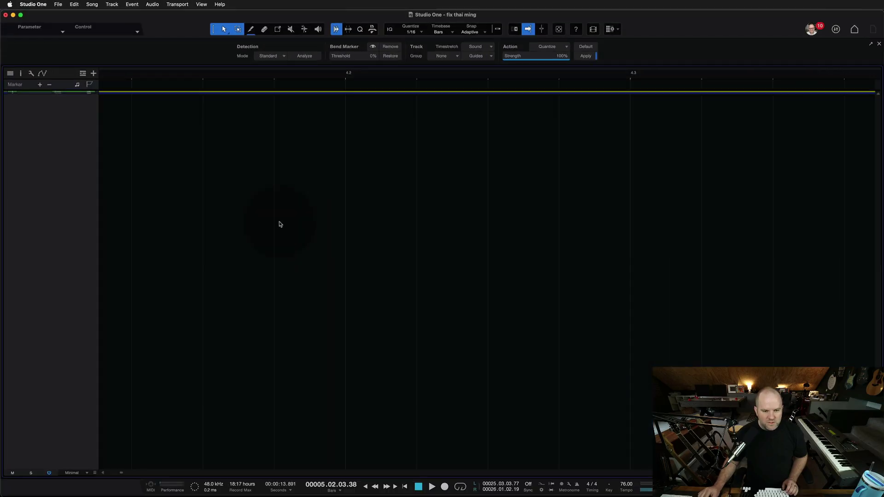
# - Split the first guitar event just before the attack at beat 4.2
pyautogui.scroll(6, 308, 142)
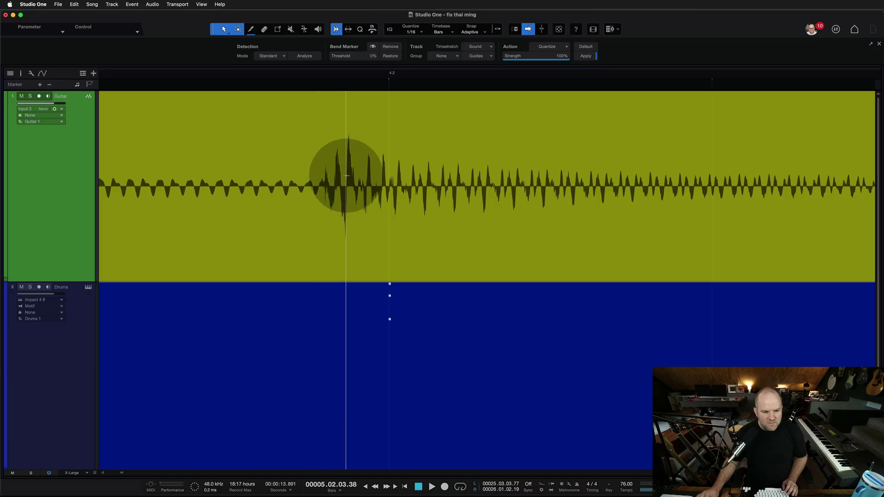
pyautogui.keyDown('alt'); pyautogui.click(322, 177); pyautogui.keyUp('alt')
pyautogui.press('w')
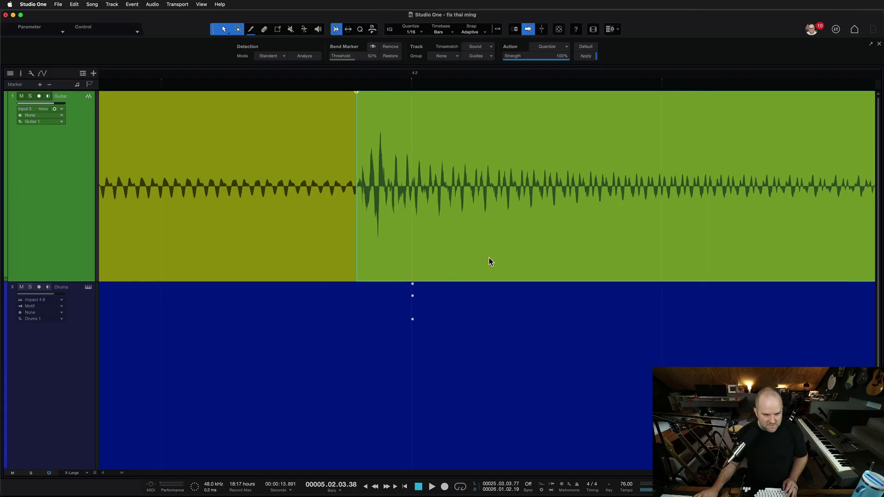
pyautogui.hscroll(4, 490, 261)
pyautogui.press('w')
pyautogui.hscroll(5, 682, 209)
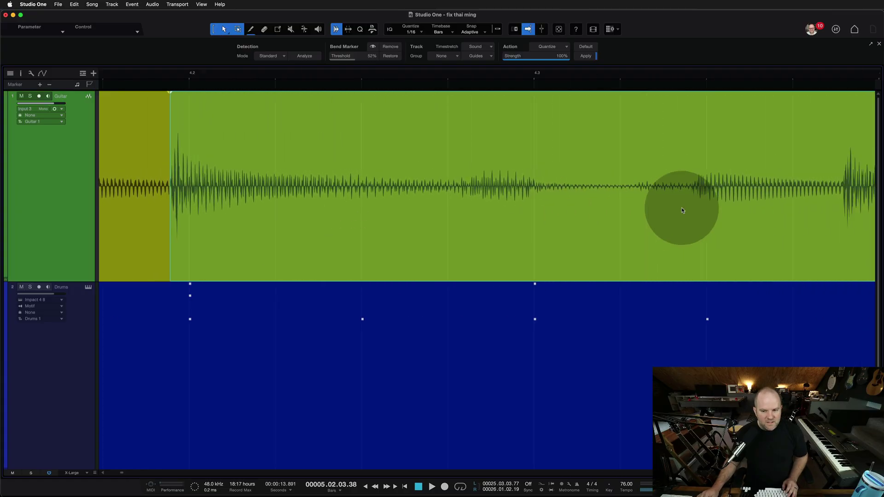
pyautogui.press('w')
pyautogui.press('w')
pyautogui.hscroll(5, 681, 208)
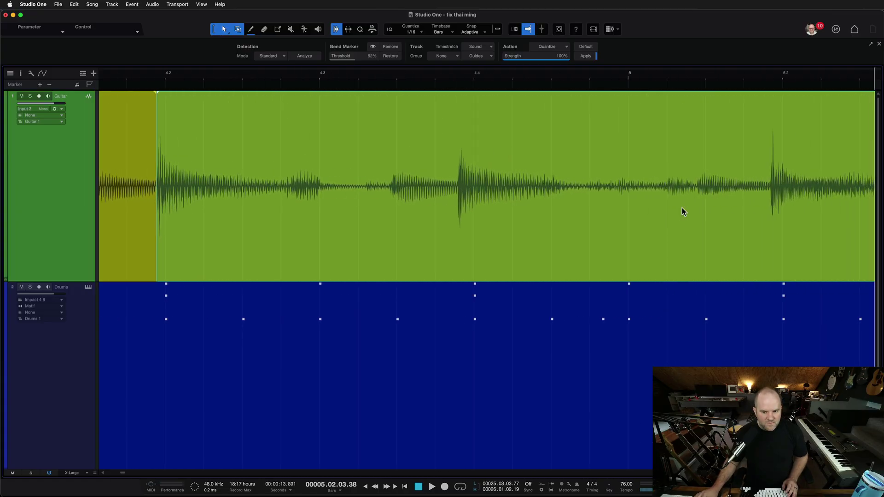
pyautogui.keyDown('alt'); pyautogui.click(389, 186); pyautogui.keyUp('alt')
pyautogui.moveTo(389, 186)
pyautogui.mouseDown()
pyautogui.moveTo(197, 168)
pyautogui.moveTo(645, 146)
pyautogui.moveTo(784, 178)
pyautogui.moveTo(572, 217)
pyautogui.moveTo(297, 228)
pyautogui.moveTo(310, 183)
pyautogui.moveTo(305, 226)
pyautogui.mouseUp()
pyautogui.hscroll(3, 645, 149)
pyautogui.hscroll(6, 714, 158)
pyautogui.hscroll(-7, 430, 221)
# - Slip the audio inside the guitar piece after the split so its attack lands on the drum hit at beat 4.2
pyautogui.hscroll(-4, 432, 223)
pyautogui.scroll(3, 305, 226)
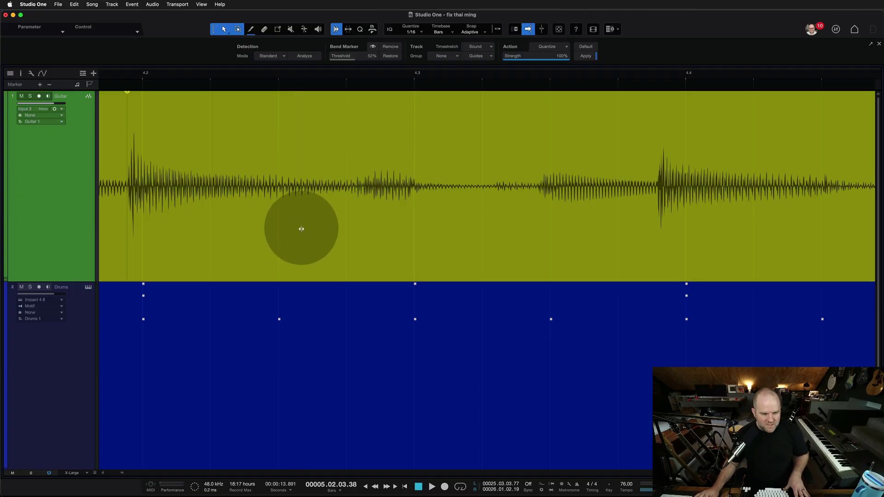
pyautogui.moveTo(302, 230)
pyautogui.mouseDown()
pyautogui.moveTo(326, 233)
pyautogui.moveTo(302, 233)
pyautogui.moveTo(320, 237)
pyautogui.moveTo(309, 237)
pyautogui.mouseUp()
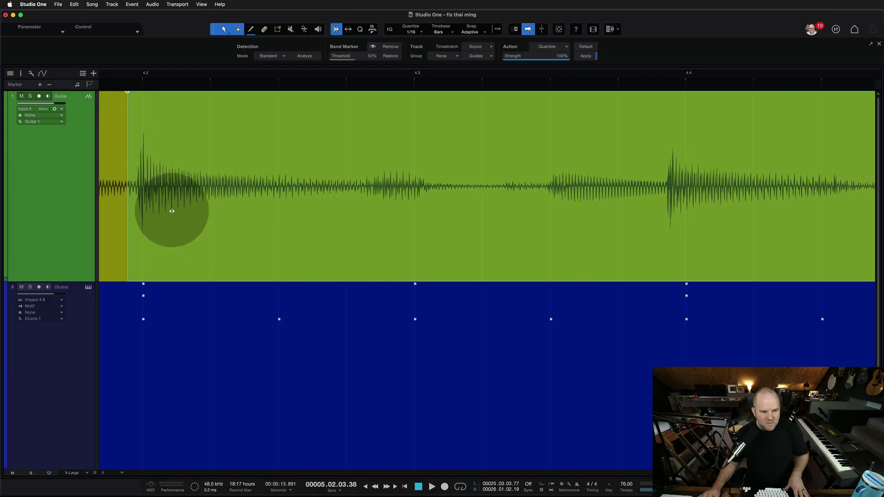
pyautogui.moveTo(207, 244)
pyautogui.mouseDown()
pyautogui.moveTo(221, 247)
pyautogui.moveTo(190, 250)
pyautogui.moveTo(208, 250)
pyautogui.mouseUp()
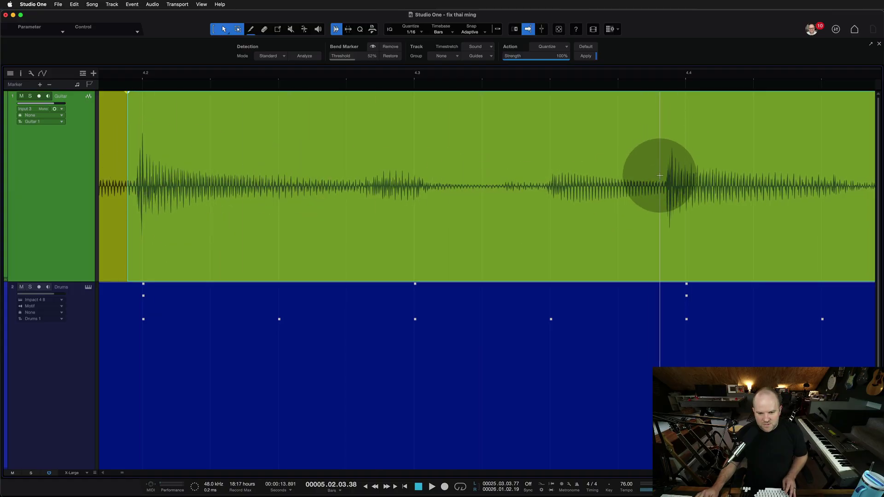
# - Split the guitar just before the attack at beat 4.4 and slip that piece's audio onto the drum hit
pyautogui.keyDown('alt'); pyautogui.click(658, 212); pyautogui.keyUp('alt')
pyautogui.hscroll(5, 659, 212)
pyautogui.moveTo(574, 239); pyautogui.dragTo(388, 256)
pyautogui.hscroll(11, 609, 241)
# - Split the guitar before the attacks at beats 5.2 and 5.4 and line up the resulting pieces with the drum hits
pyautogui.keyDown('alt'); pyautogui.click(558, 228); pyautogui.keyUp('alt')
pyautogui.hscroll(6, 615, 245)
pyautogui.hscroll(6, 614, 249)
pyautogui.keyDown('alt'); pyautogui.click(808, 183); pyautogui.keyUp('alt')
pyautogui.scroll(-5, 625, 259)
pyautogui.scroll(-2, 626, 259)
pyautogui.click(405, 197)
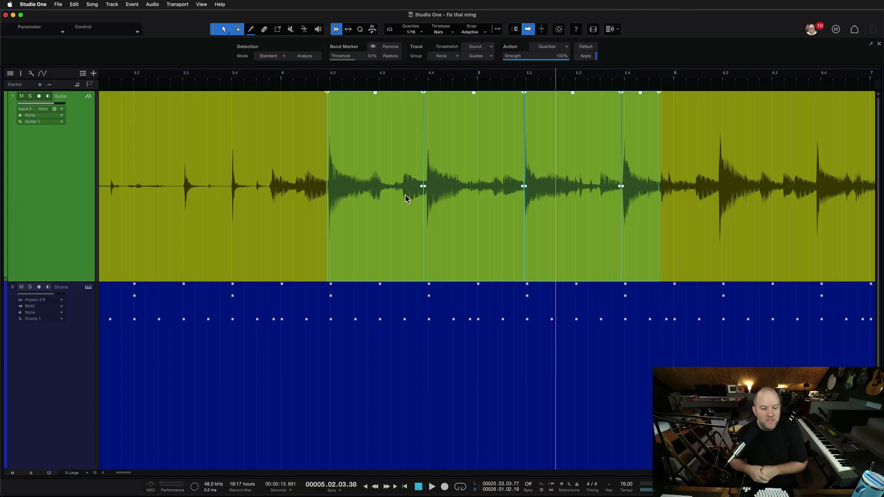
# - Split the guitar before the attacks at beats 6.4 and 7.2 and slip the audio between the cuts onto the 6.4 drum hit
pyautogui.hscroll(10, 405, 194)
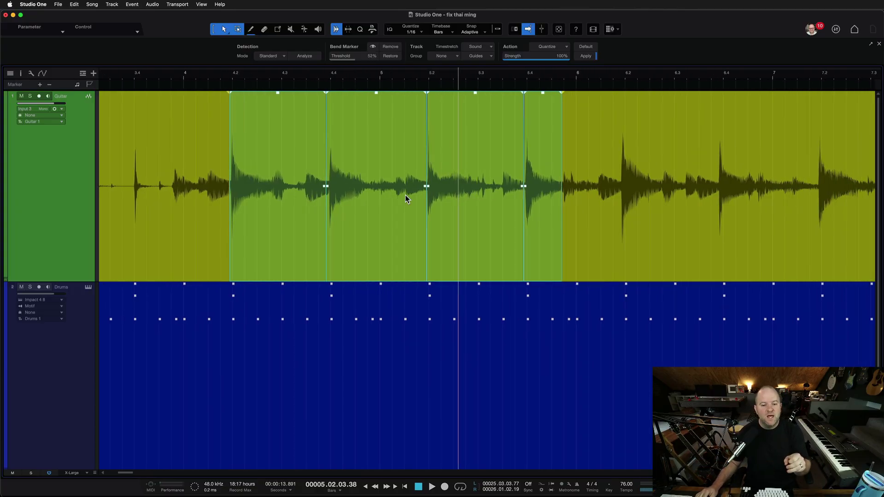
pyautogui.scroll(5, 501, 173)
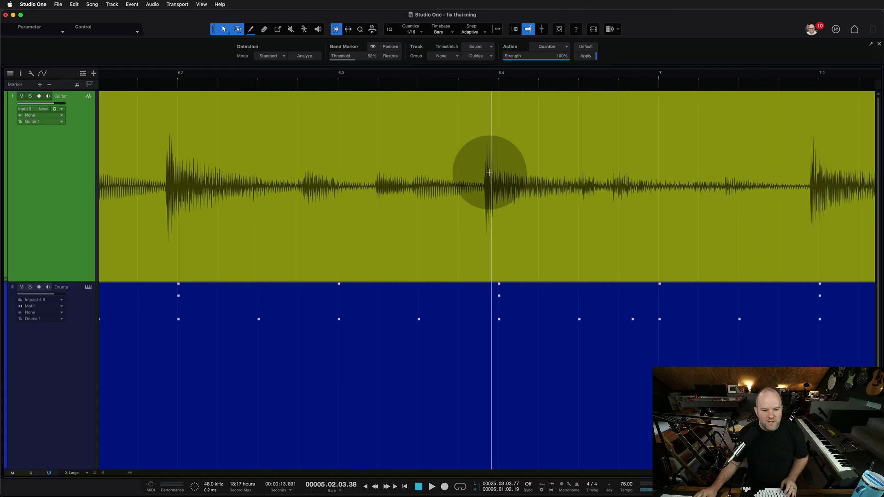
pyautogui.click(483, 178)
pyautogui.click(808, 179)
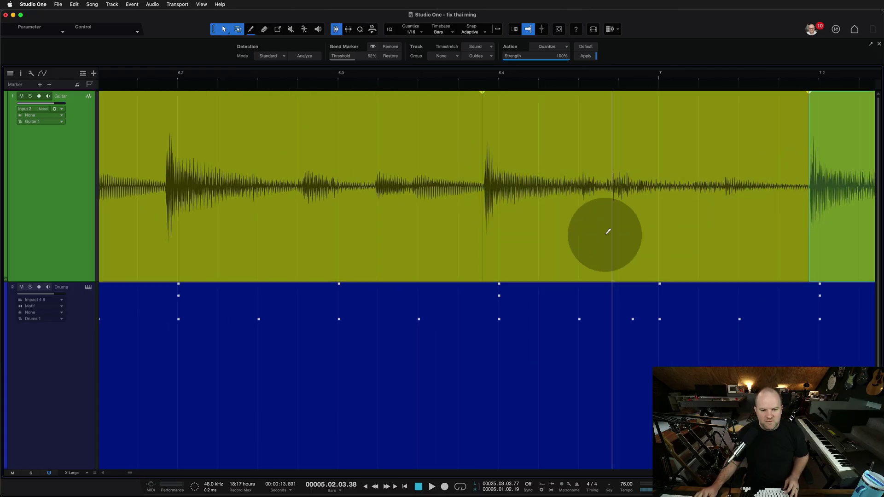
pyautogui.moveTo(606, 233); pyautogui.dragTo(614, 236)
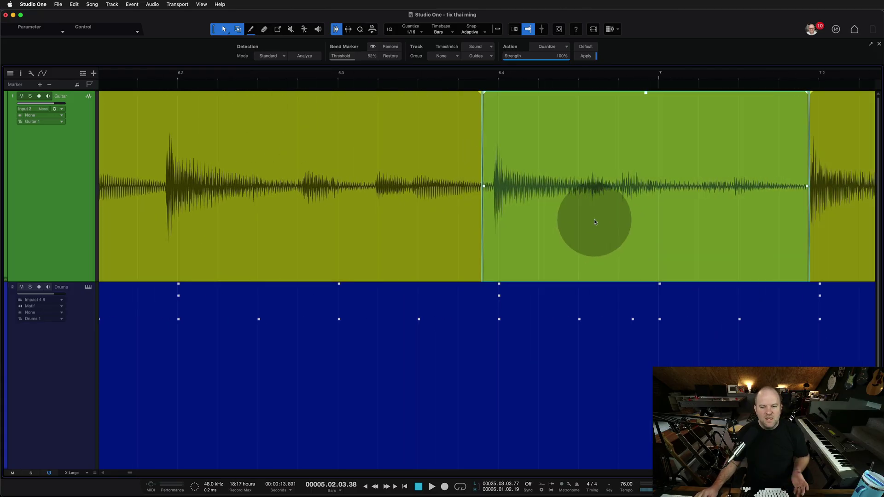
# - Split the guitar before the beat 6.2 attack and again after beat 6.3, and slip the piece's audio onto the 6.2 drum hit
pyautogui.scroll(-6, 595, 220)
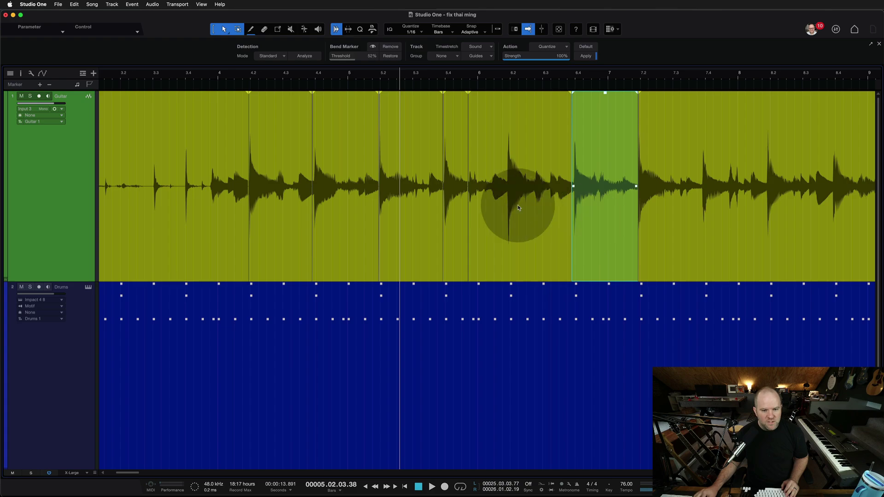
pyautogui.scroll(3, 497, 192)
pyautogui.click(525, 174)
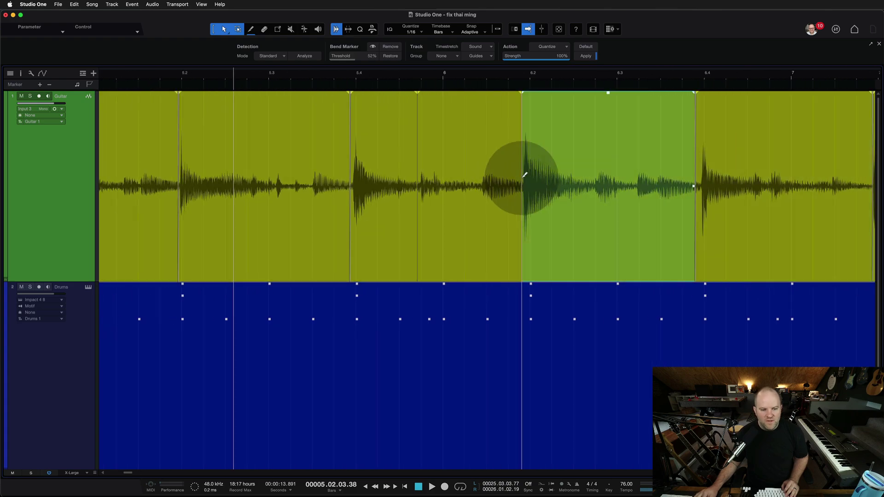
pyautogui.click(553, 227)
pyautogui.scroll(3, 542, 226)
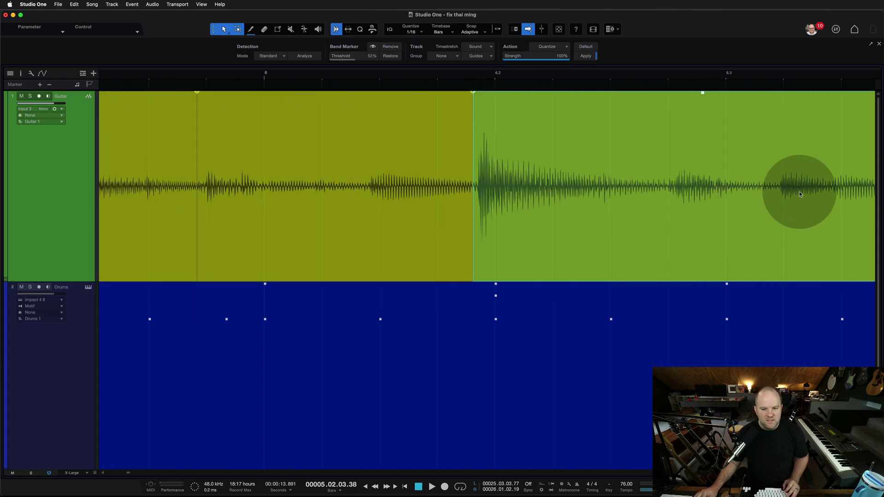
pyautogui.click(776, 191)
pyautogui.click(641, 229)
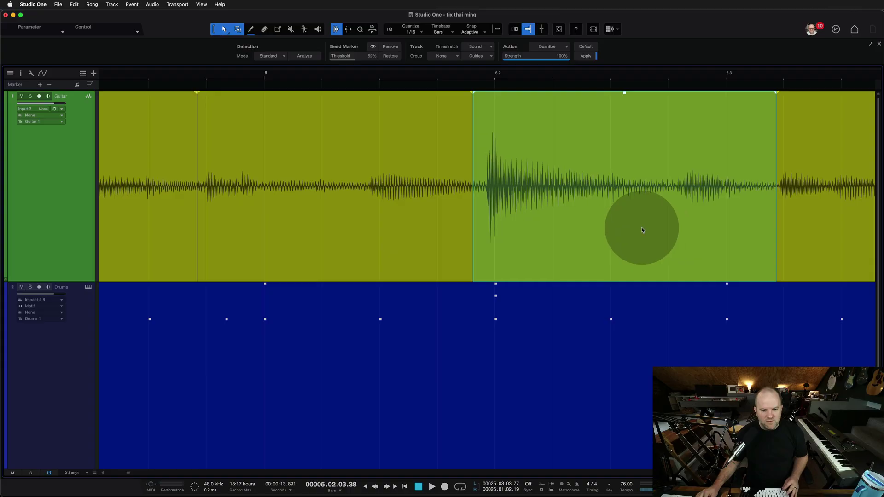
# - Split the guitar before the attacks at beats 8.2 and 8.4 and slip the audio between the cuts onto the 8.2 drum hit
pyautogui.scroll(-3, 622, 227)
pyautogui.scroll(-5, 623, 228)
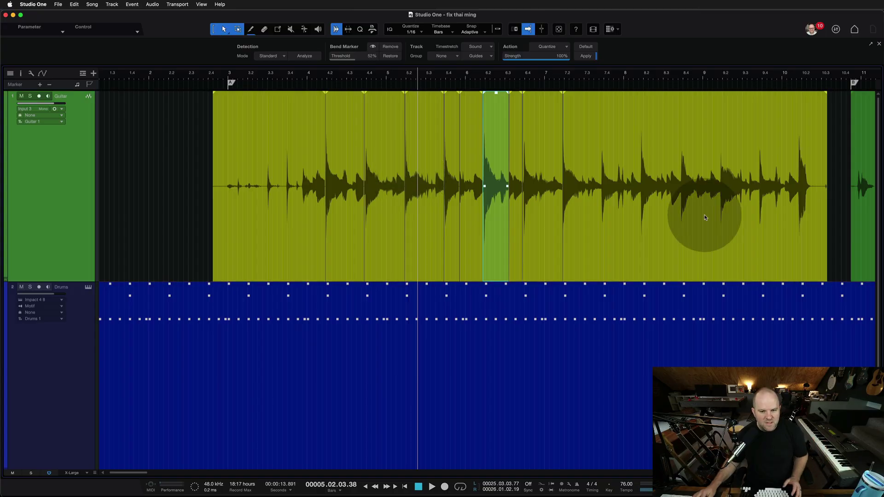
pyautogui.scroll(5, 715, 209)
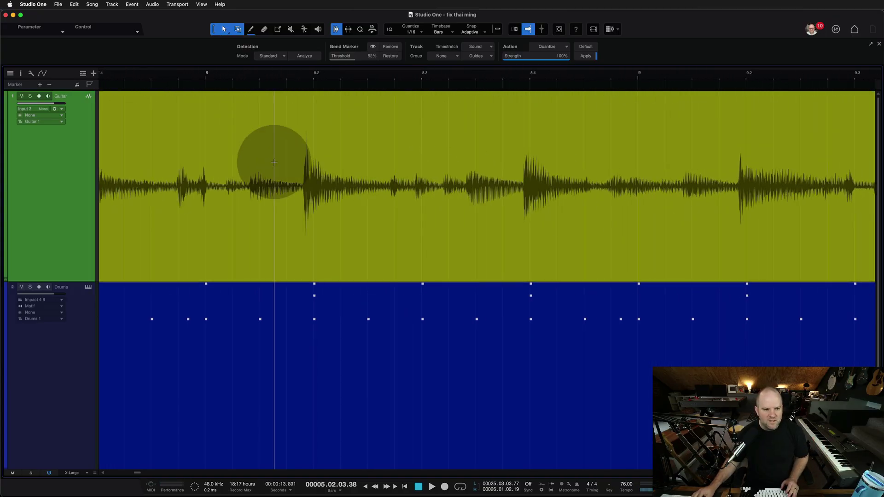
pyautogui.scroll(4, 265, 161)
pyautogui.scroll(-1, 252, 167)
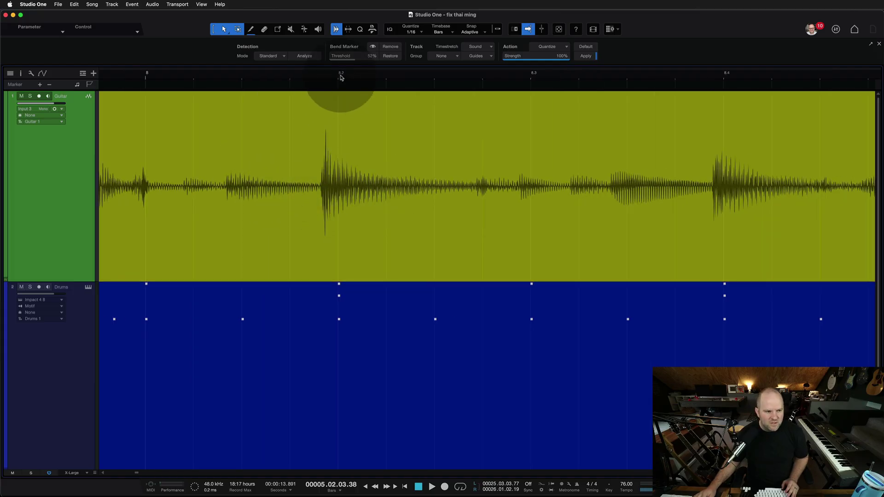
pyautogui.click(323, 198)
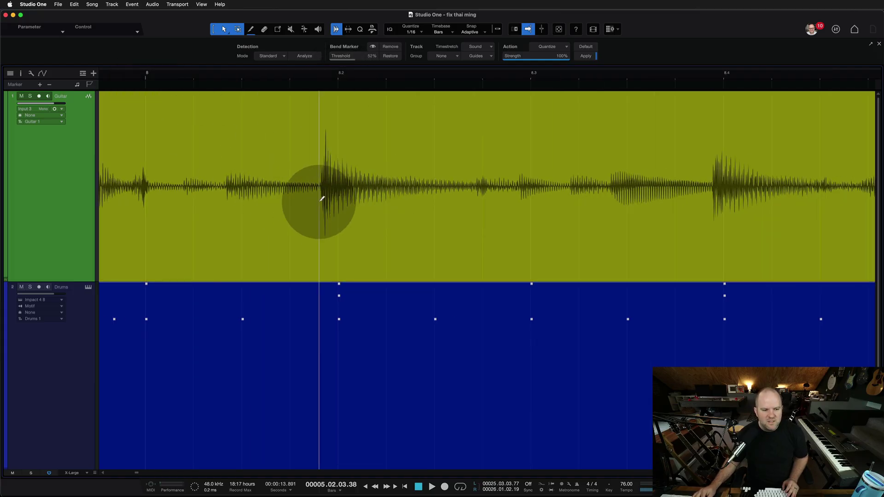
pyautogui.click(710, 232)
pyautogui.click(472, 235)
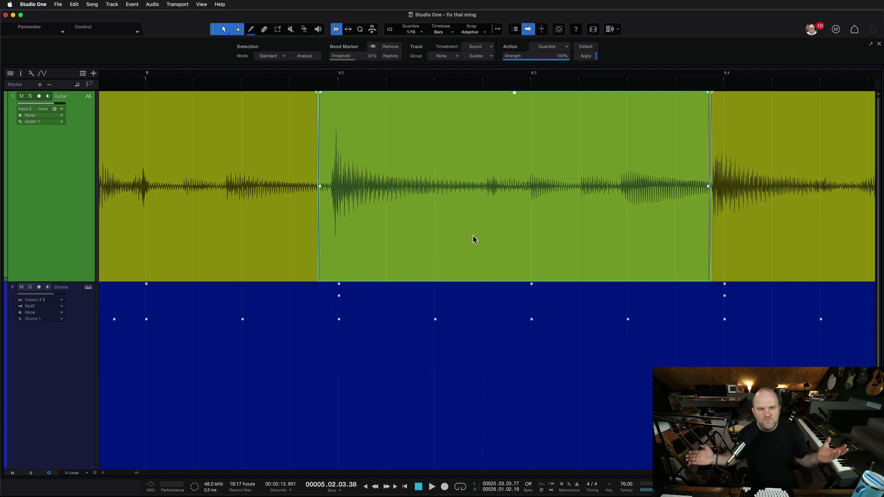
# - Examine the split guitar pieces against the drums across the whole arrangement
pyautogui.press('w')
pyautogui.press('w')
pyautogui.press('w')
pyautogui.press('w')
pyautogui.press('w')
pyautogui.press('w')
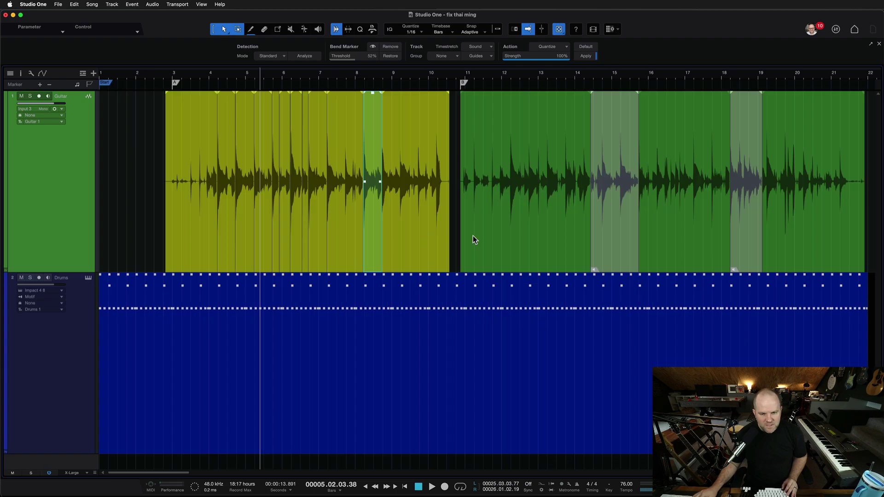
pyautogui.hscroll(-5, 473, 236)
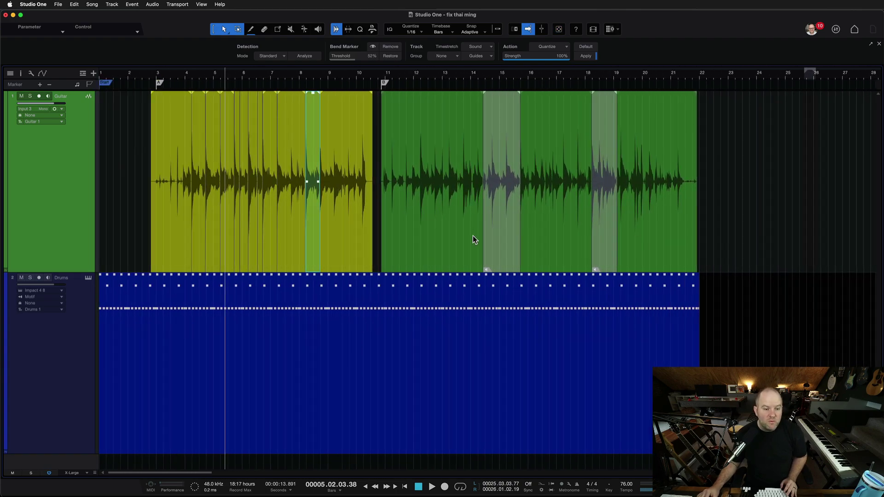
pyautogui.click(356, 229)
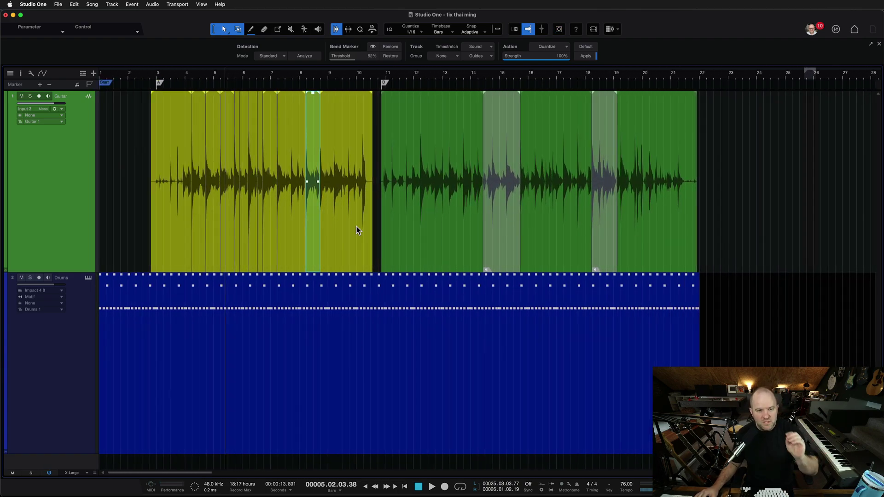